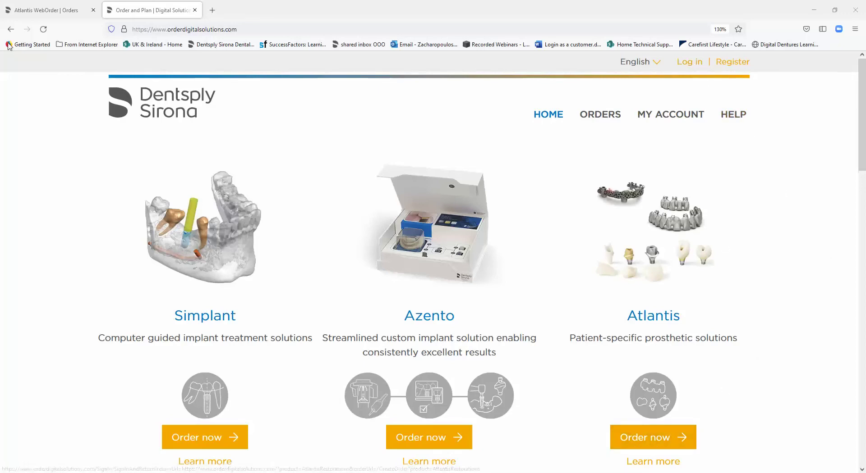
Switch to the Atlantis WebOrder Orders tab to show the orders table
click(45, 11)
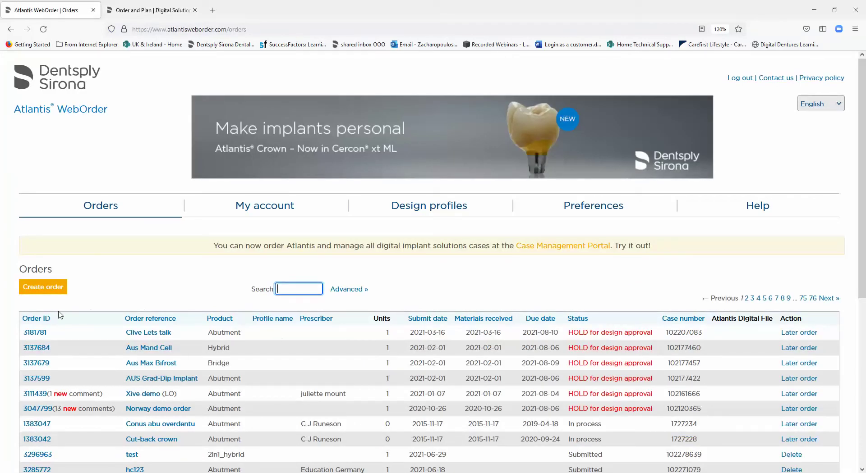
Create a new order, entering the order reference and the suggested prescriber postal code
click(45, 289)
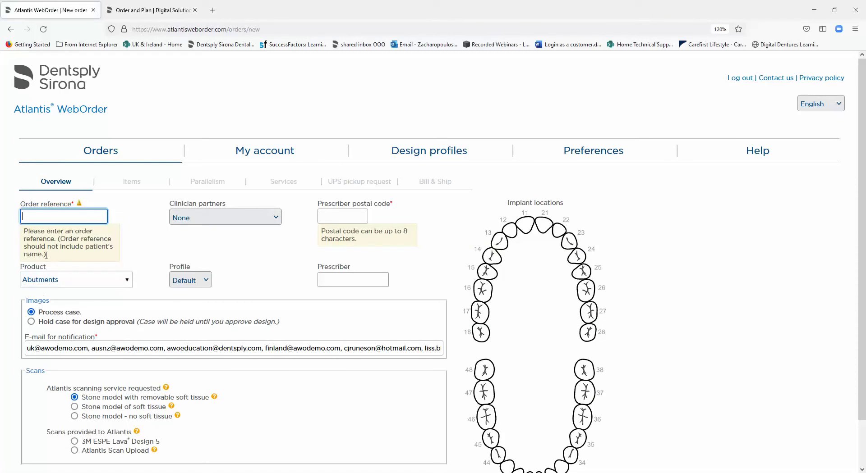
click(54, 216)
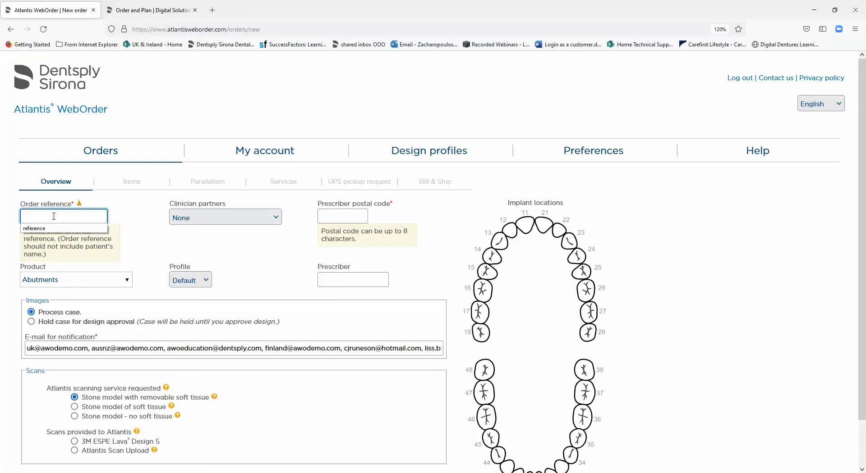
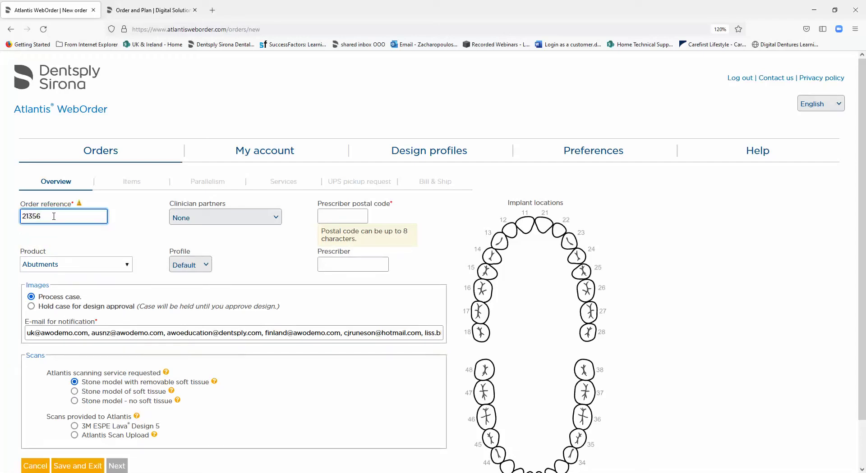
click(335, 218)
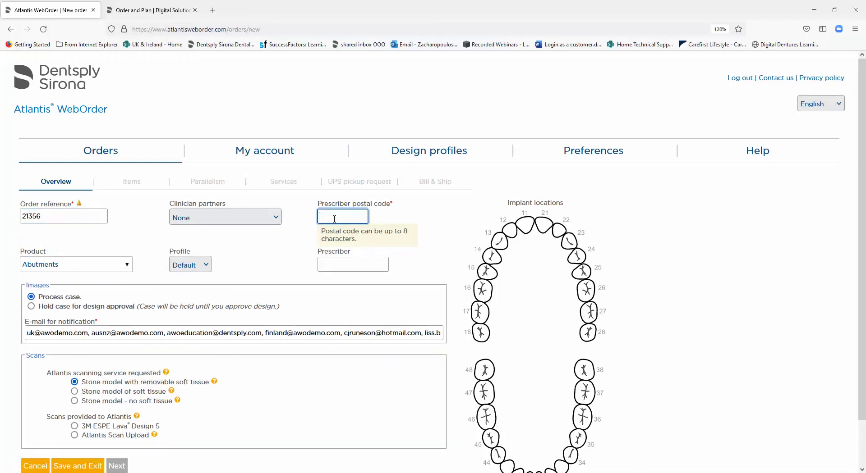
text(Sn25)
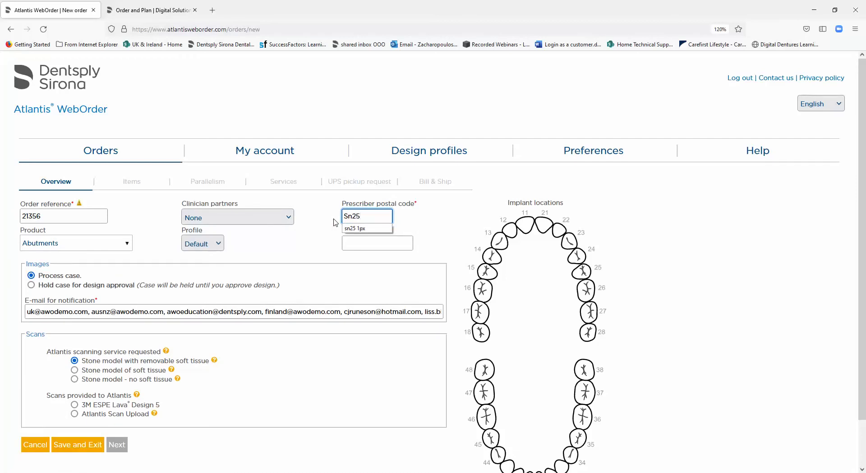
click(358, 229)
Keep Abutments as the product and mark tooth 21 as the implant location
click(124, 248)
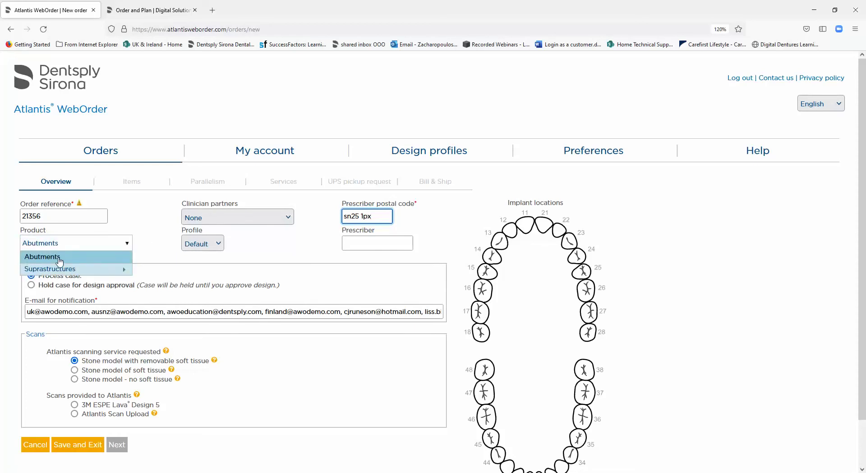
mouse_move(58, 273)
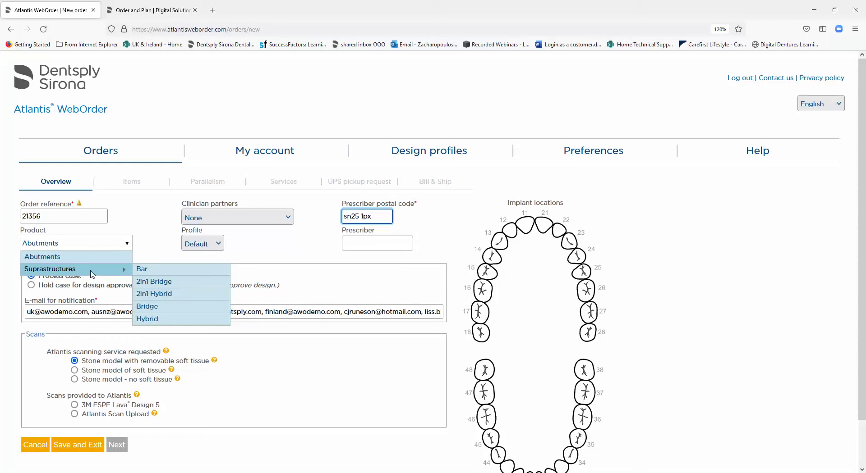
click(61, 262)
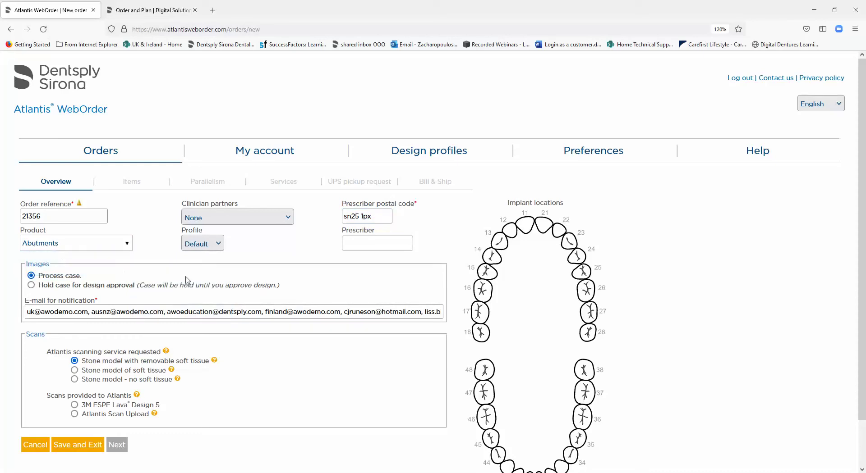
click(547, 227)
On the items step, set the implant to Dentsply Sirona Ankylos C/X /X 3.5
click(118, 450)
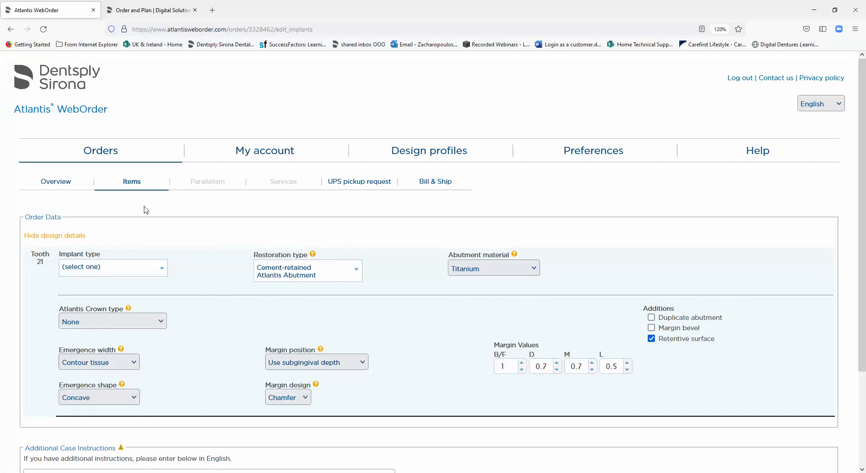
click(161, 273)
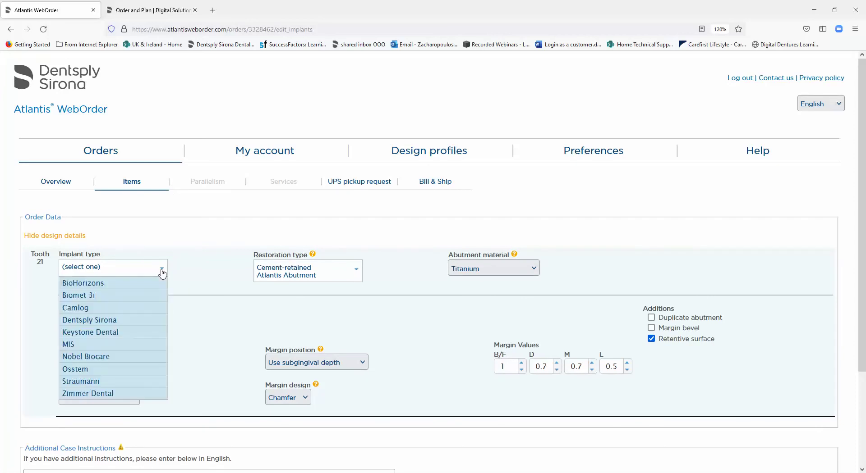
mouse_move(115, 321)
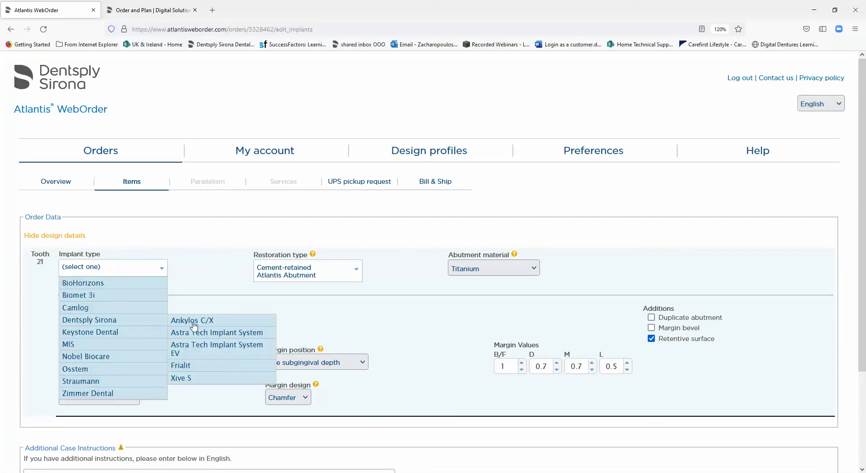
mouse_move(205, 323)
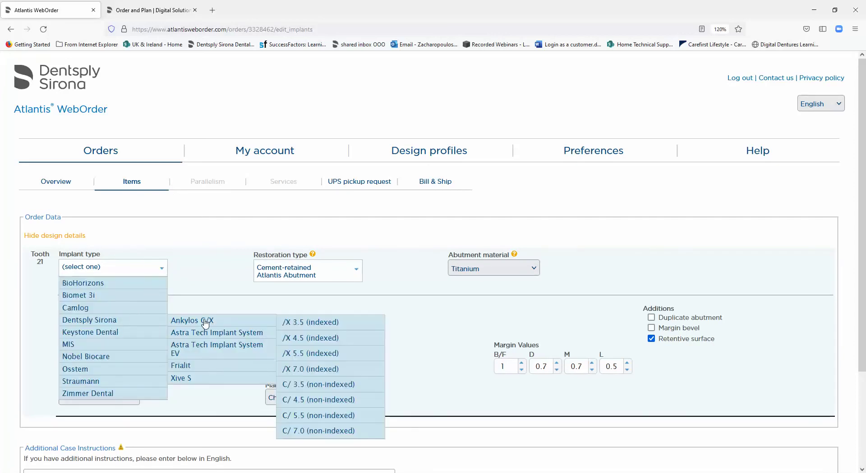
click(317, 328)
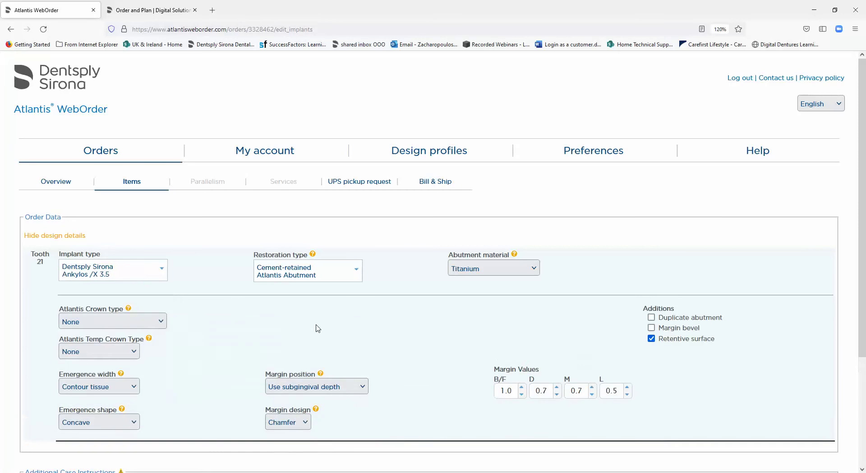
Choose screw-retained CustomBase Solution restoration with gold-shaded titanium abutment material
click(356, 273)
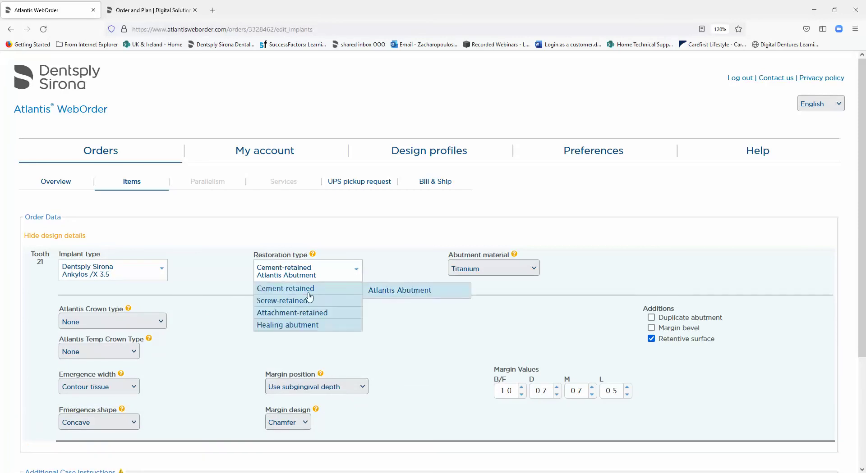
mouse_move(350, 318)
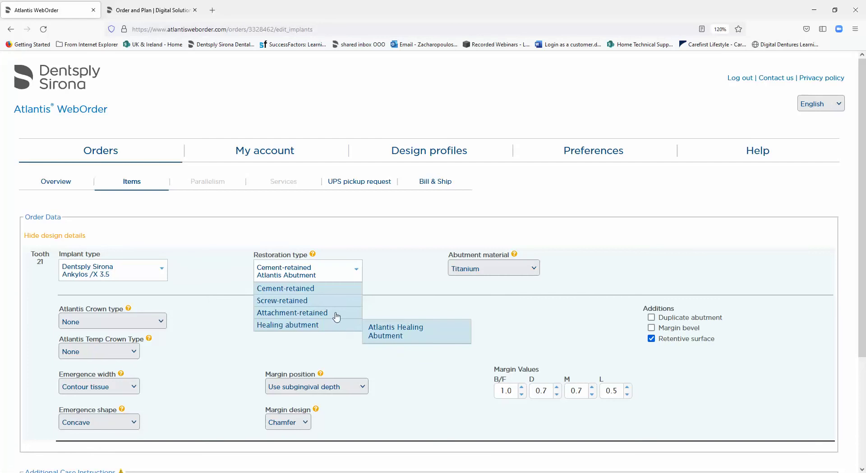
mouse_move(330, 306)
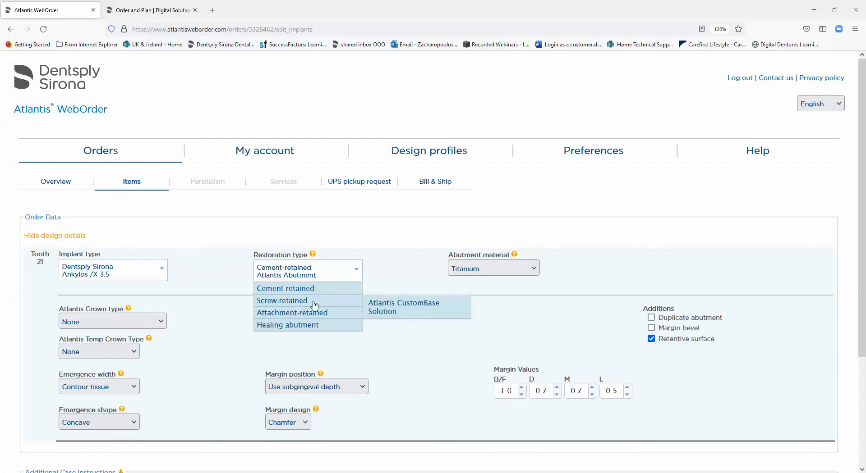
click(437, 314)
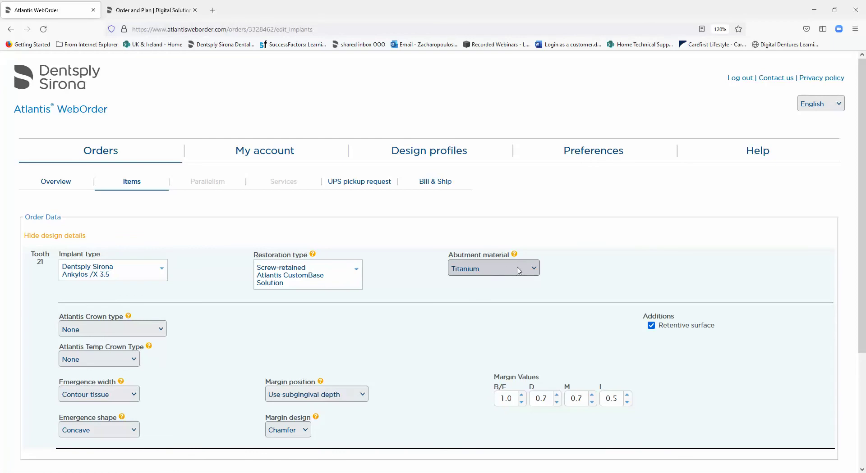
click(536, 273)
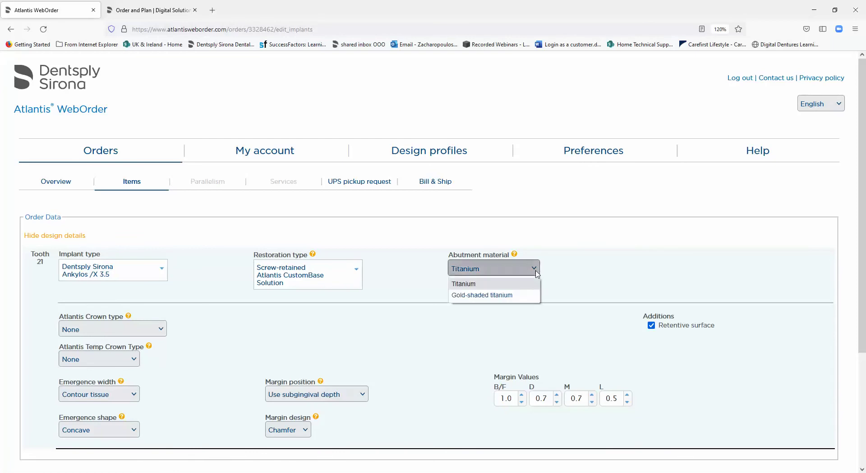
click(490, 296)
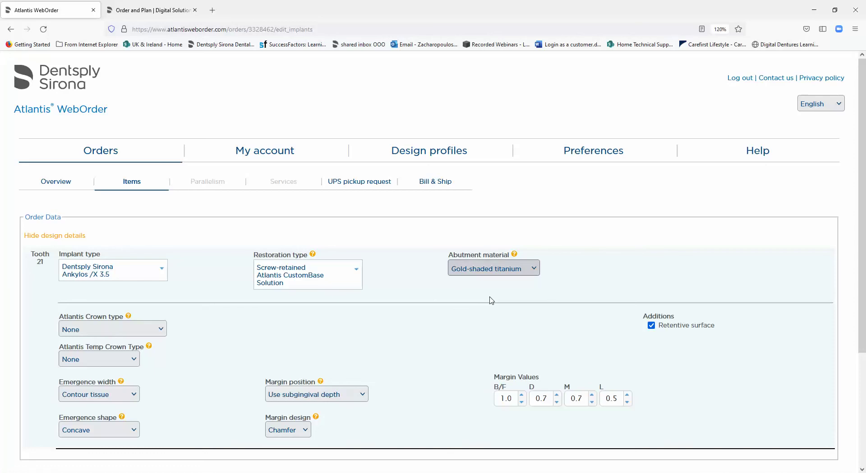
Set the Atlantis crown type to Core File, leaving Temp Crown Type at None
click(163, 333)
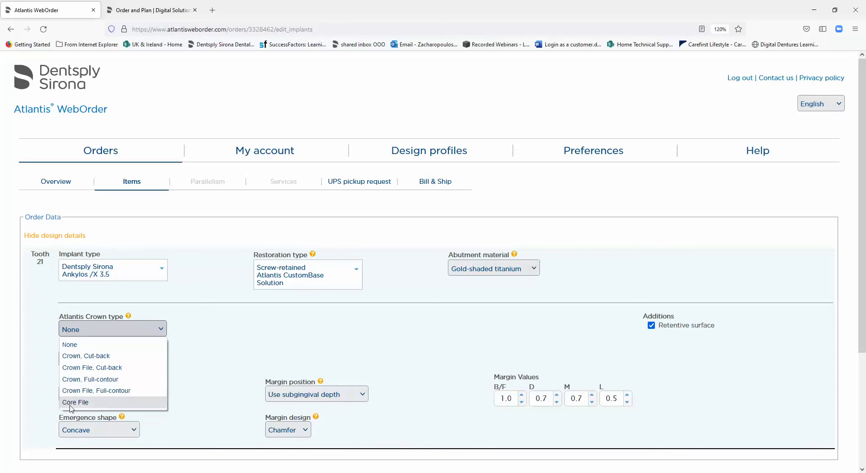
click(107, 407)
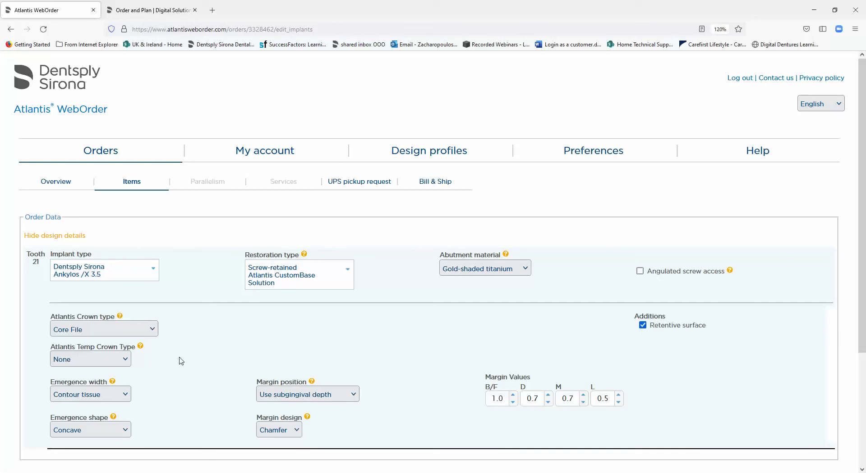
click(129, 365)
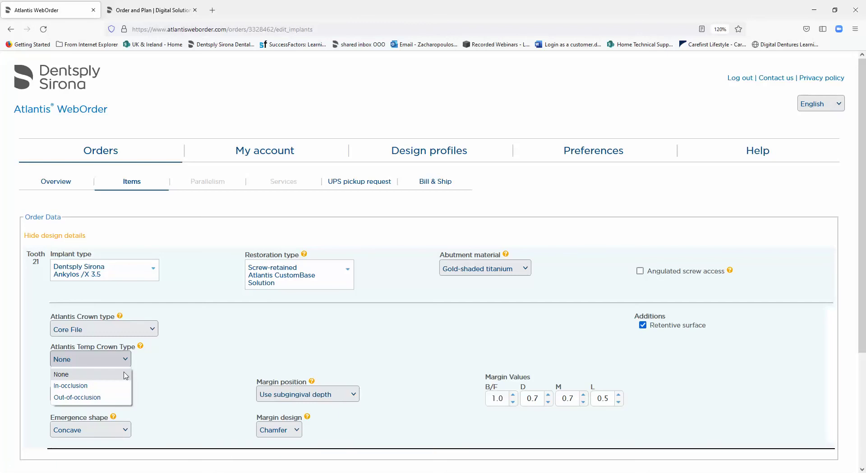
click(169, 393)
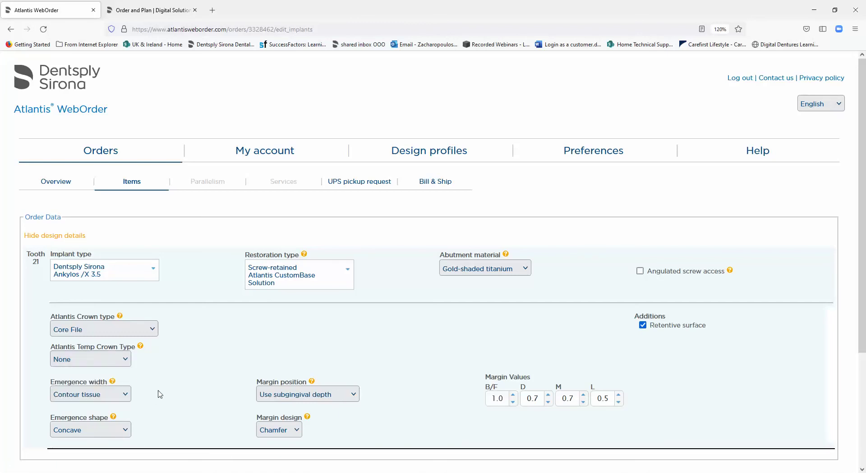
click(128, 397)
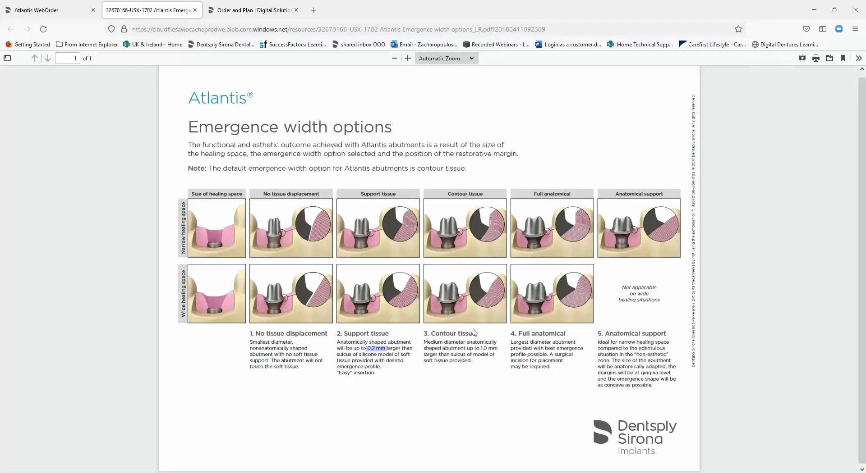
drag(480, 348, 489, 348)
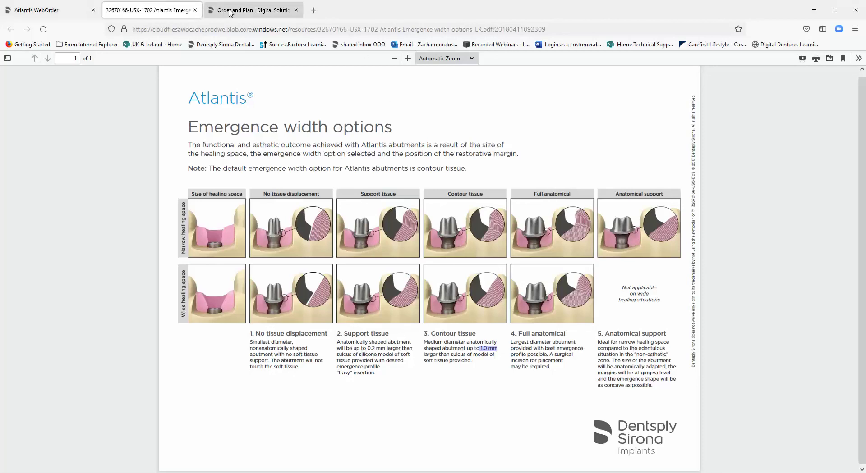
Back on the item form, set emergence width to Support tissue, keeping margin position at Use subgingival depth
click(76, 16)
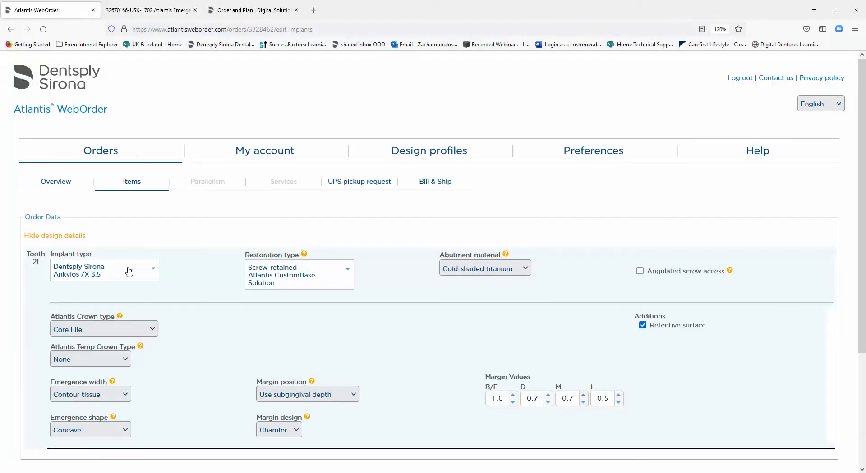
click(126, 396)
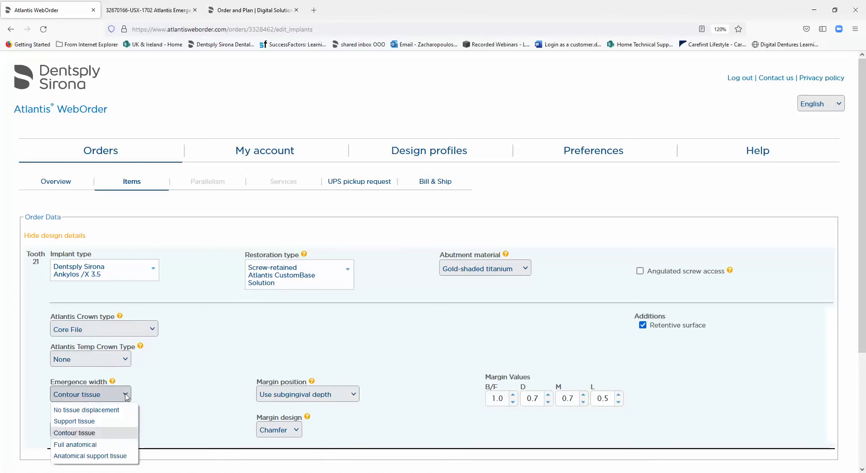
click(77, 422)
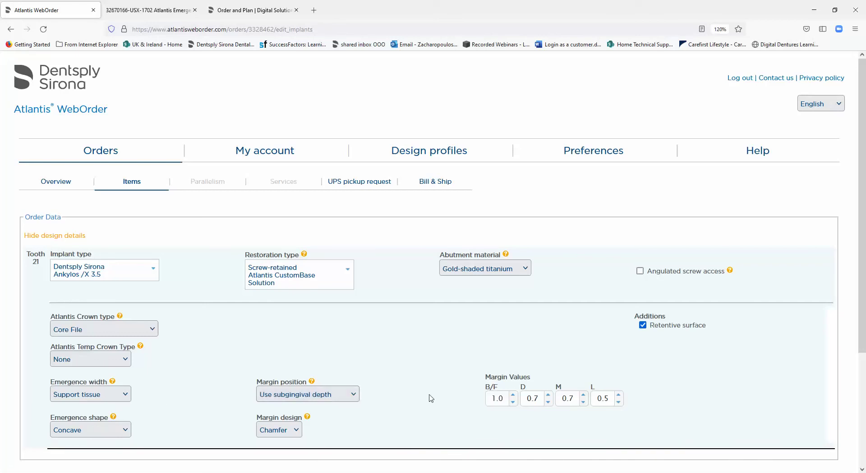
click(357, 399)
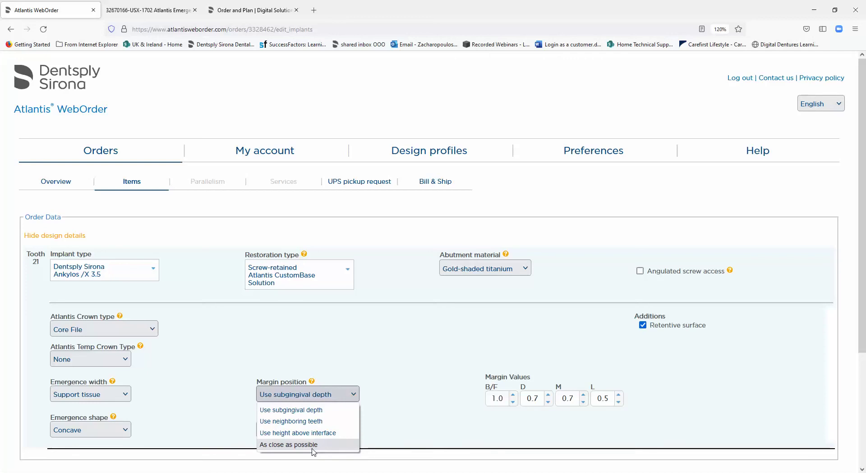
click(398, 409)
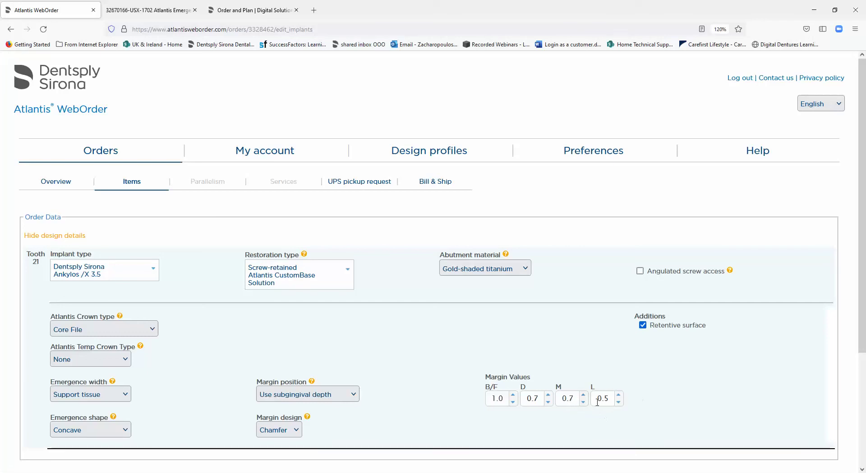
Change the margin design to Shoulder, leaving emergence shape as Concave
click(127, 432)
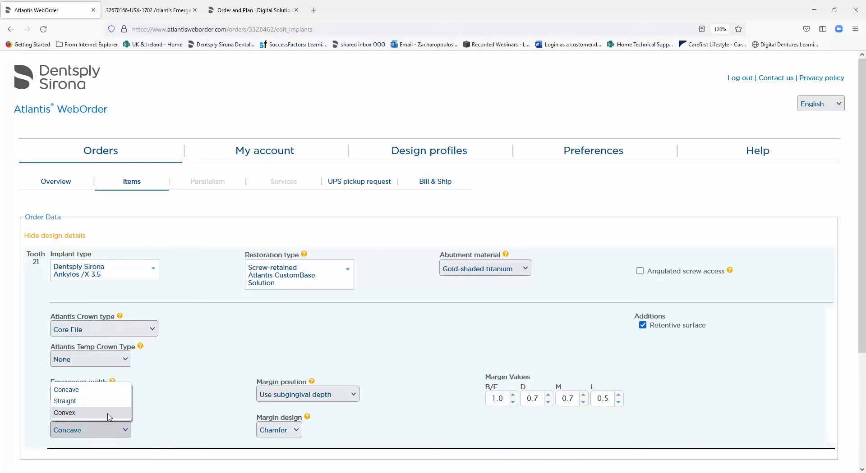
click(174, 418)
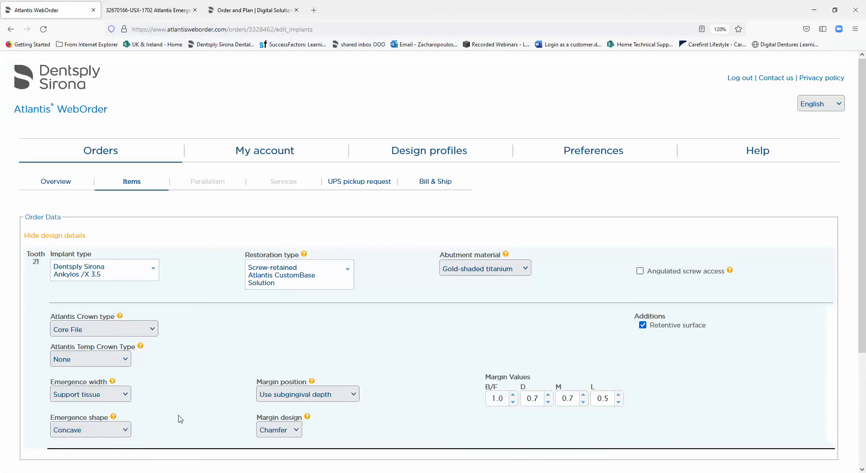
click(297, 433)
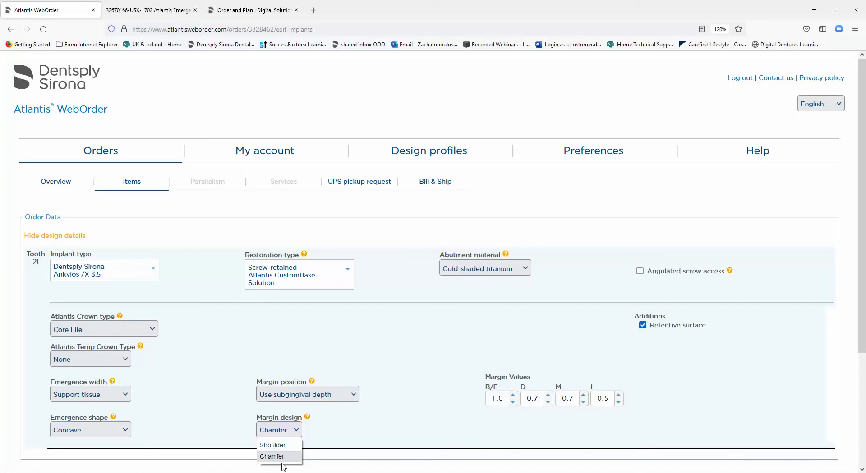
click(284, 446)
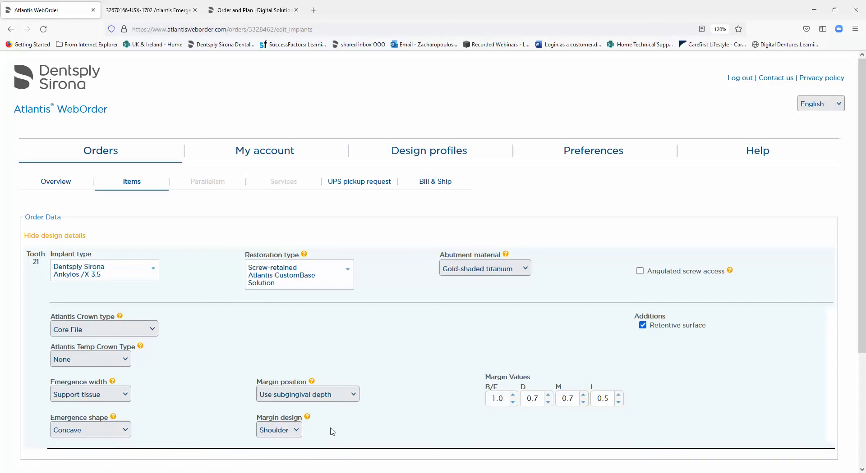
Enable Angulated screw access for tooth 21 and bring the ASA Screwdrivers section into view
scroll(332, 431, down, 3)
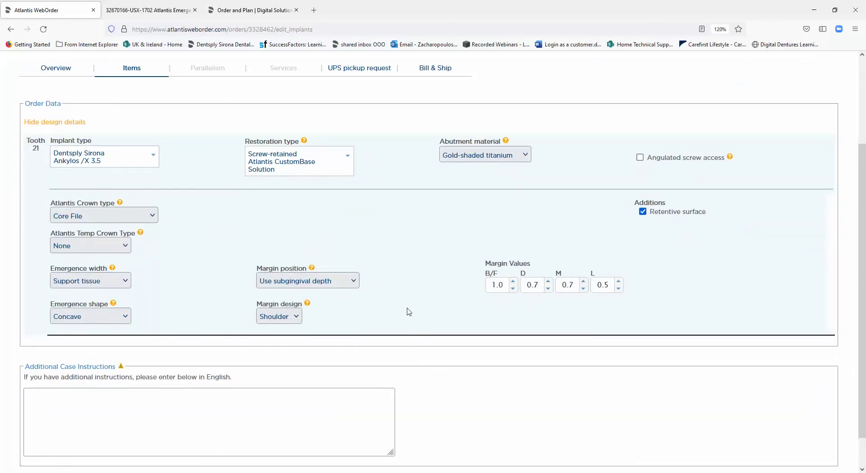
click(640, 158)
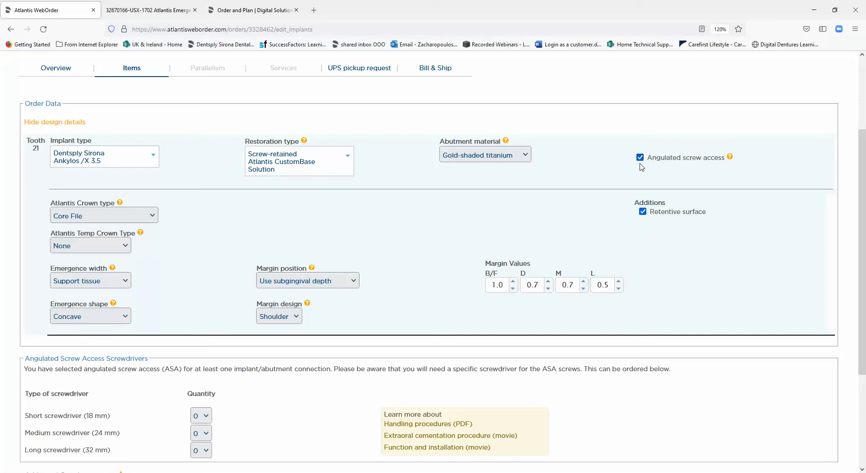
scroll(549, 243, down, 3)
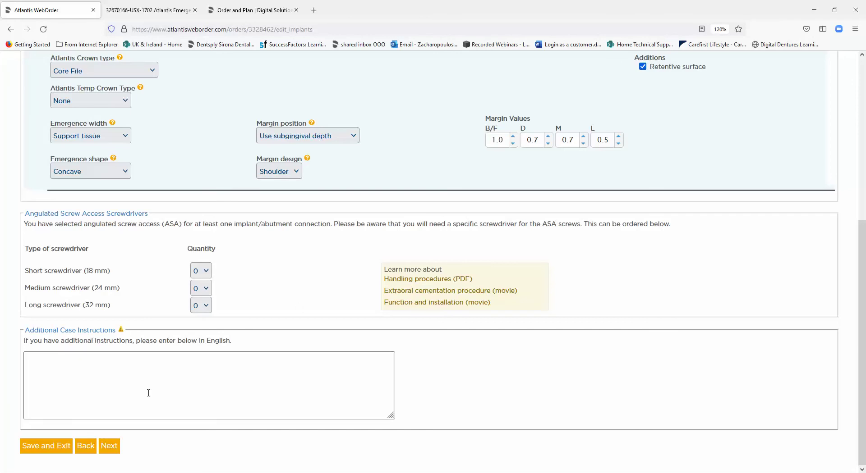
Order one Medium 24 mm ASA screwdriver and proceed to the Services step
click(208, 291)
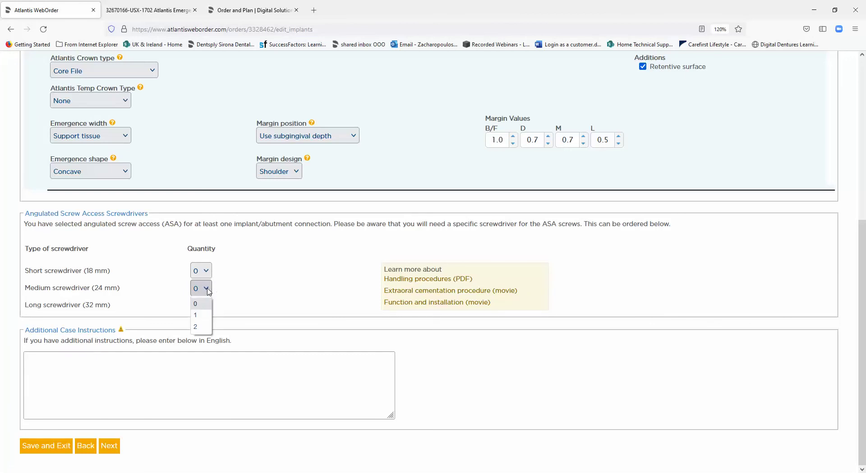
click(202, 316)
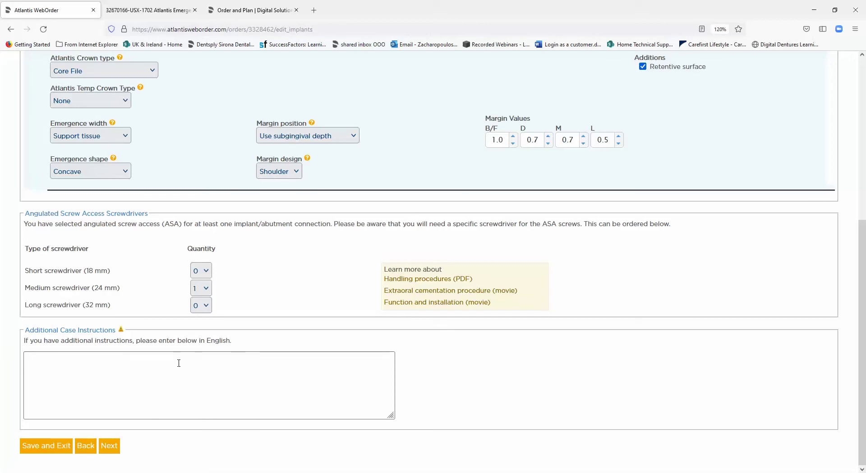
click(111, 448)
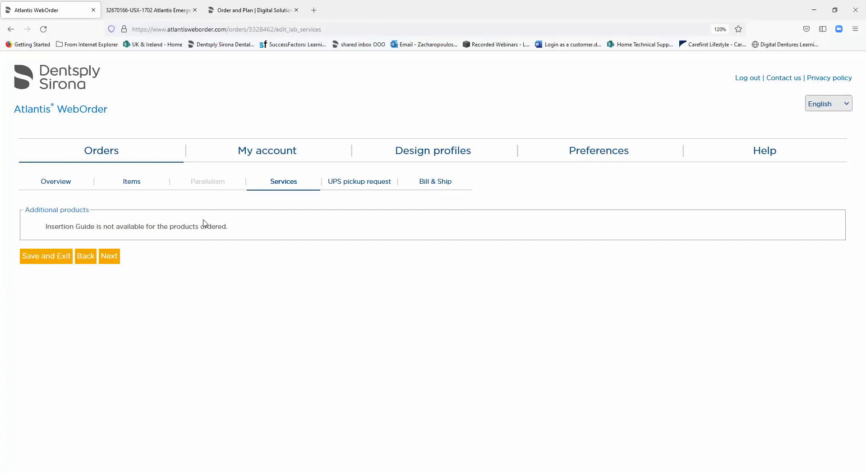
Past the Services step, pick the Dentsply IH SA pickup address and enter the contact's name
click(113, 260)
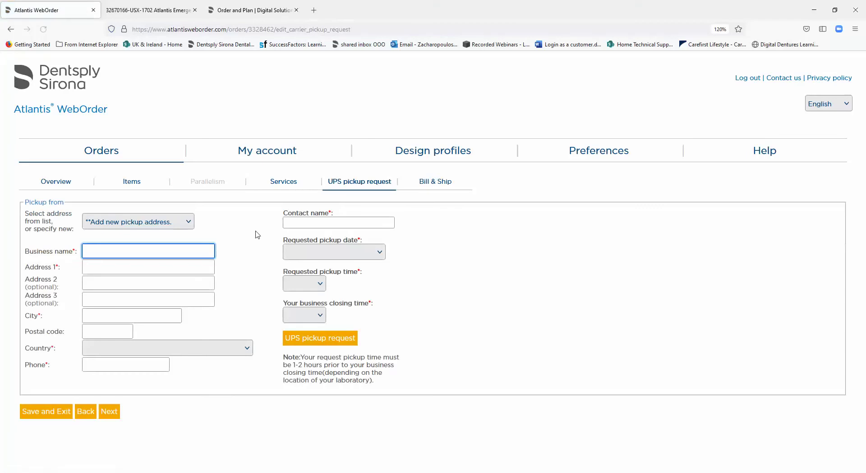
click(174, 226)
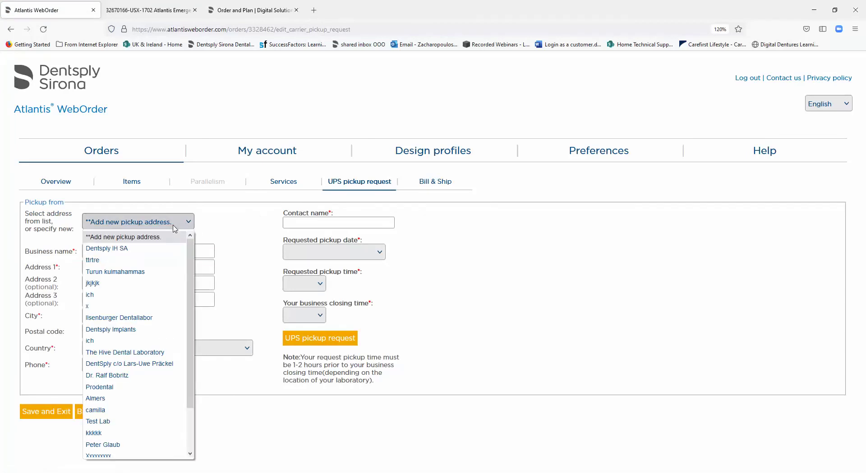
click(149, 248)
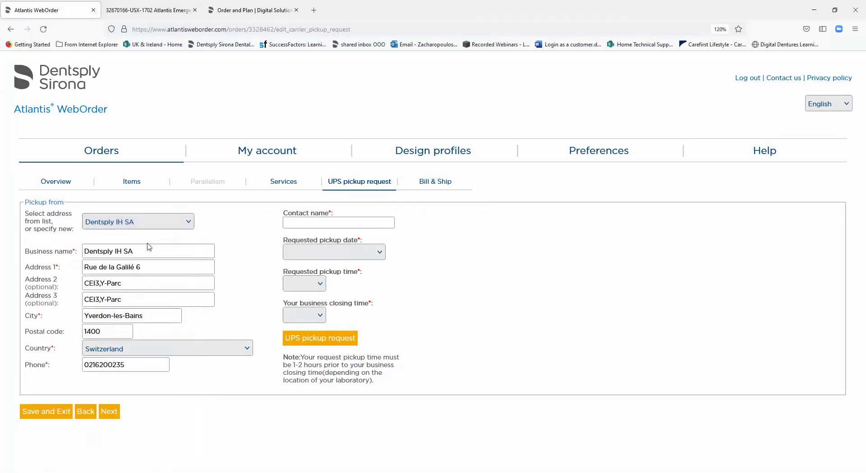
click(307, 222)
click(307, 222)
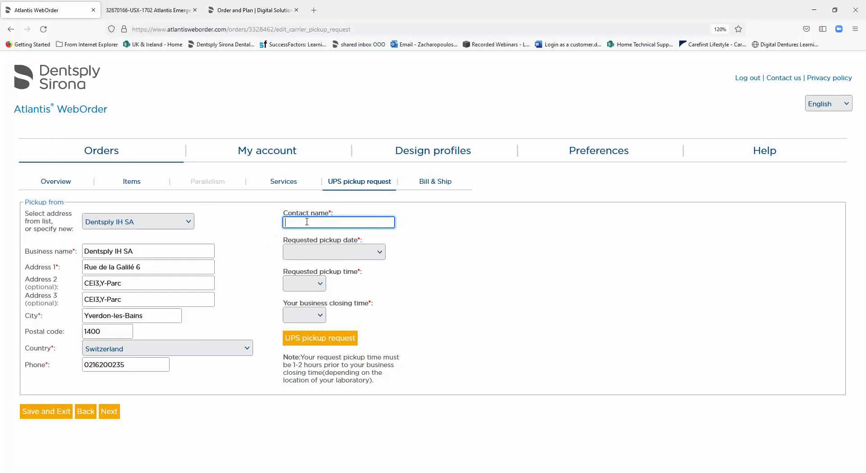
text(Louise)
Request a UPS pickup for today, 2021-08-02, at 10:00
click(336, 253)
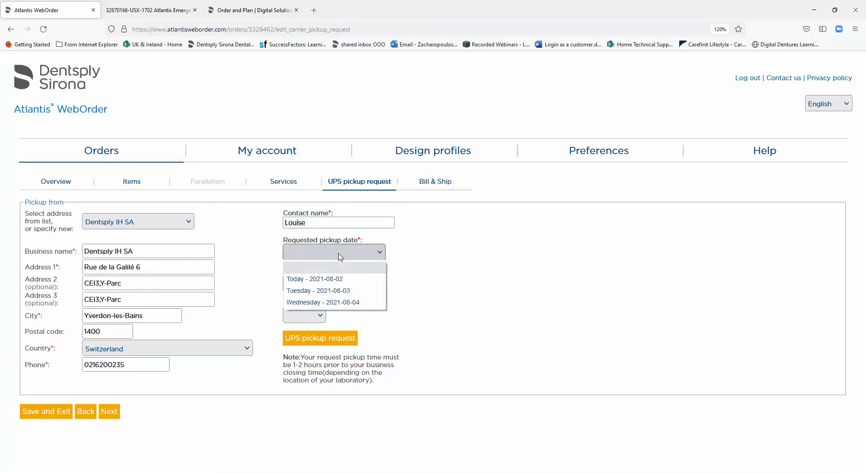
click(329, 280)
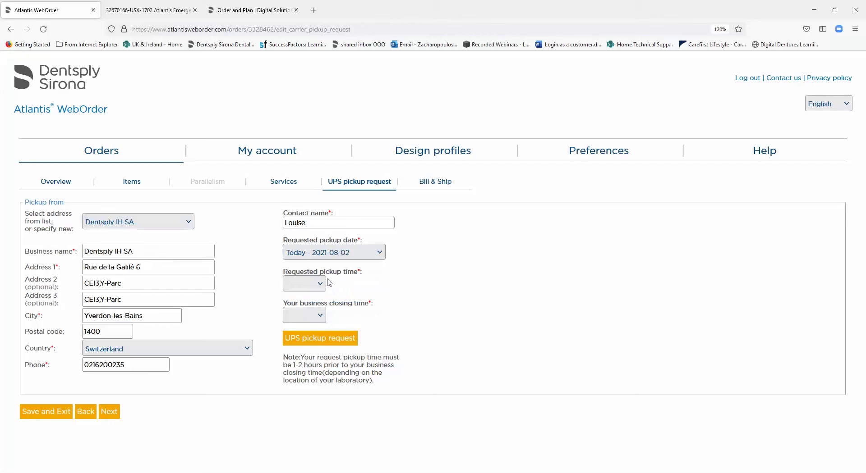
click(321, 285)
click(298, 334)
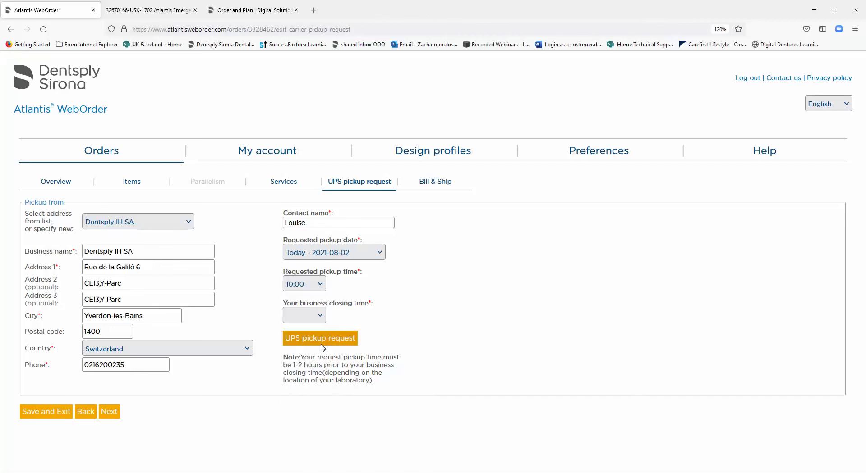
click(321, 338)
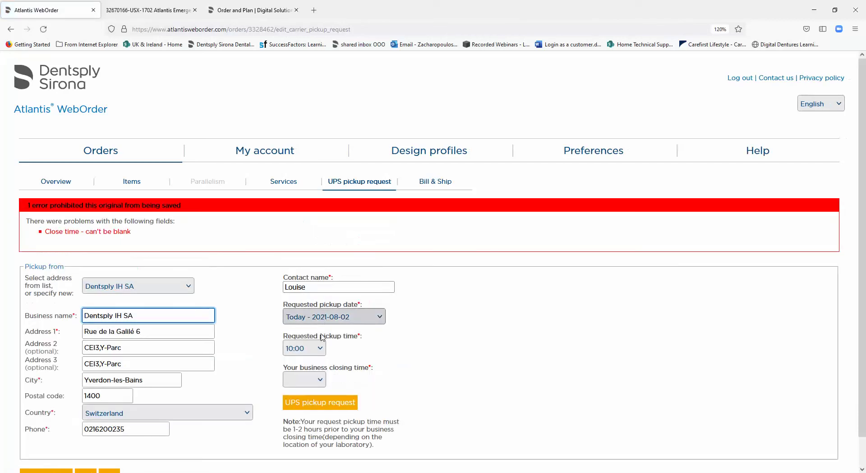
Reschedule the pickup for Tuesday 2021-08-03 at 15:00 with a 17:00 closing time and resubmit
click(321, 349)
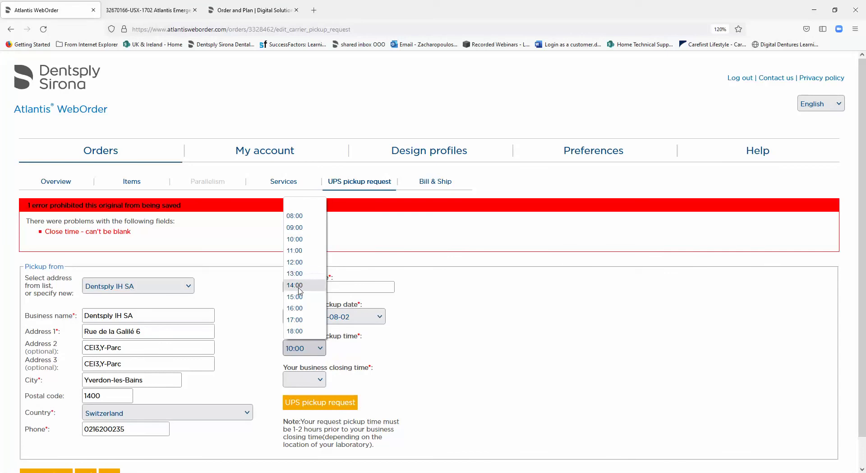
click(299, 286)
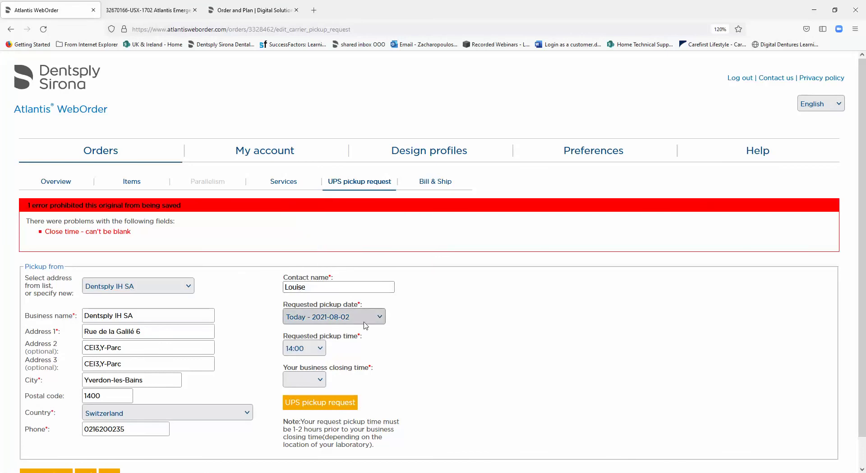
click(336, 317)
click(330, 355)
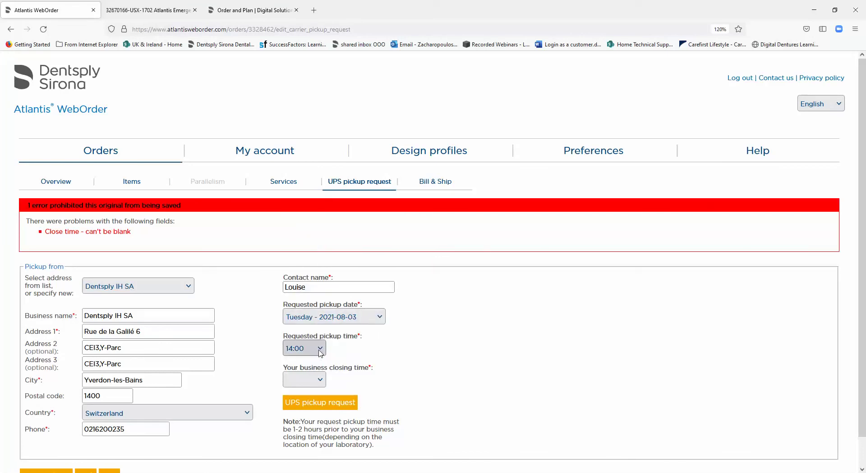
click(321, 353)
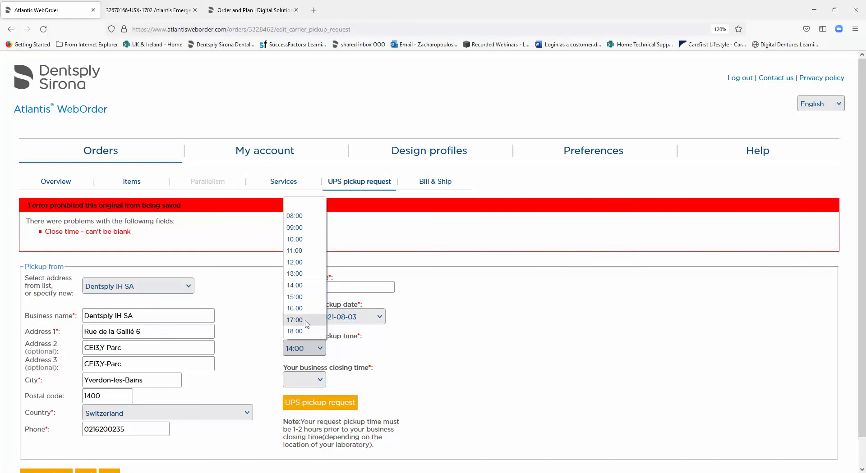
click(298, 299)
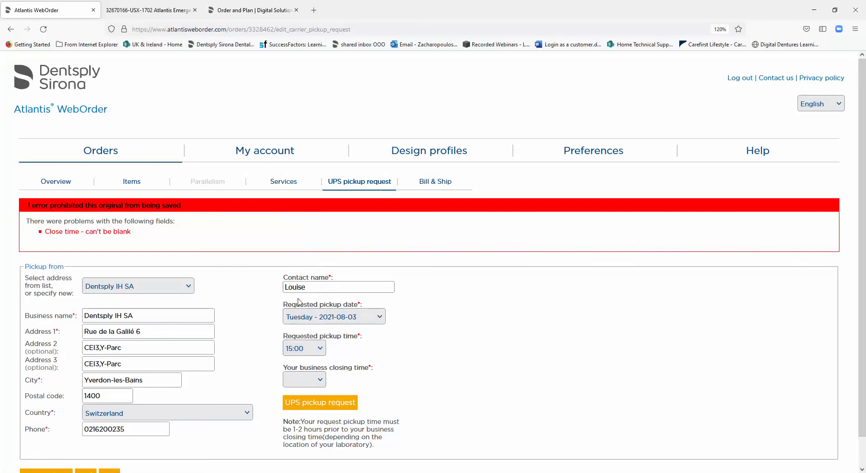
click(318, 380)
click(316, 351)
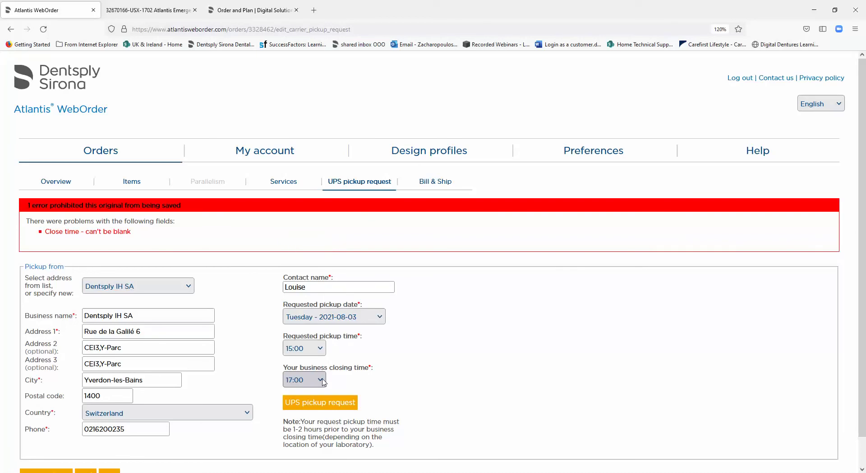
scroll(323, 382, down, 1)
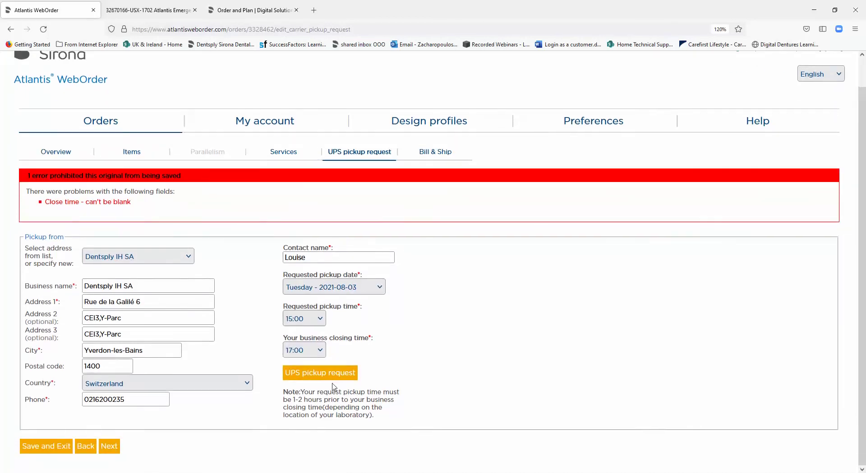
click(311, 377)
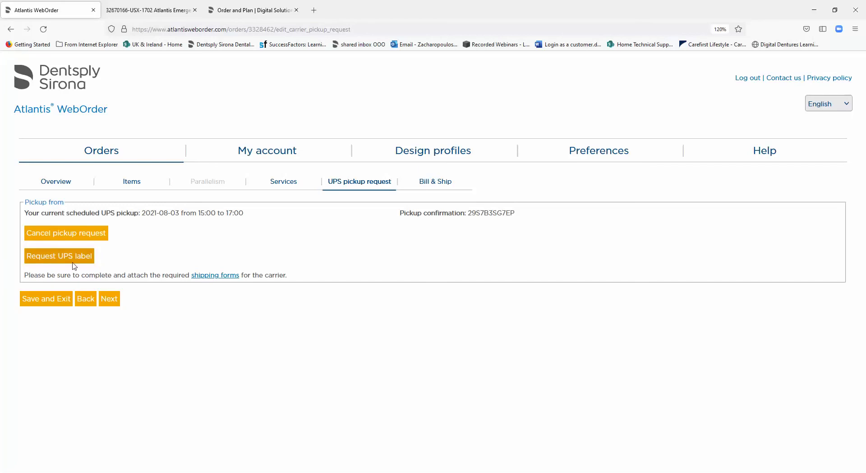
Open the 'Downloadable Customs invoice form for UPS shipments' PDF from the shipping forms help list
click(210, 279)
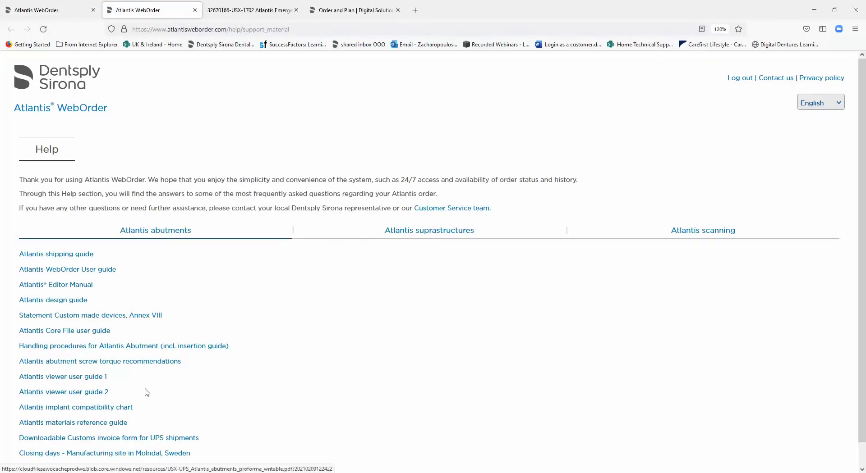
scroll(164, 315, down, 1)
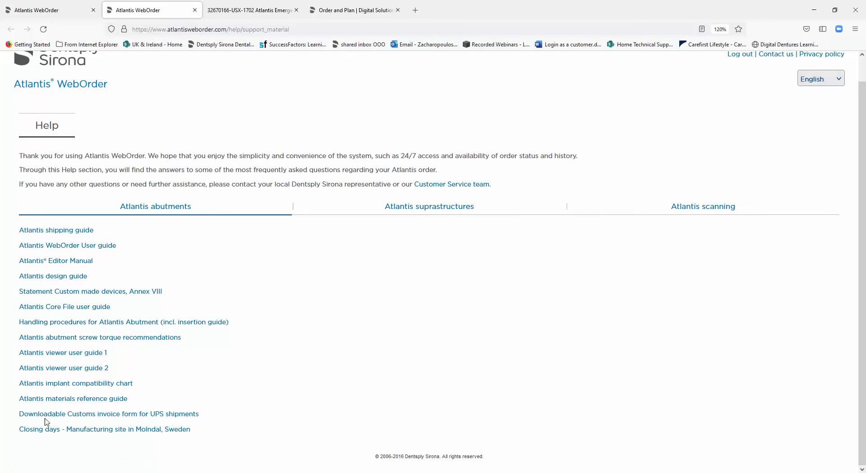
click(153, 414)
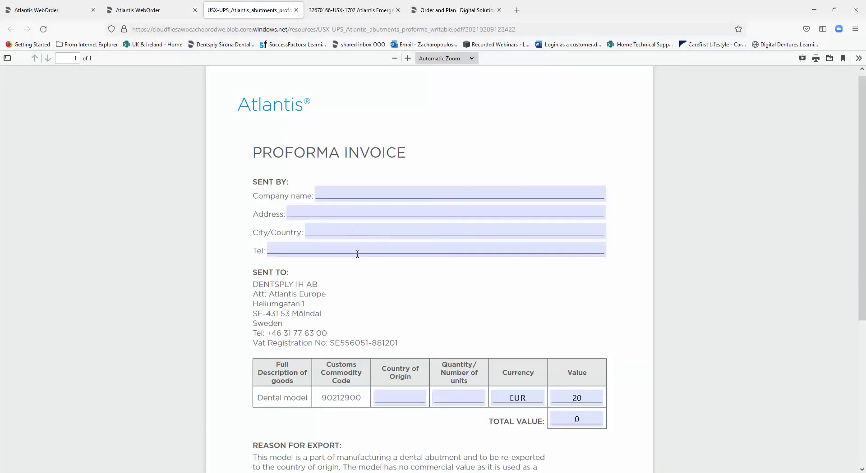
Enter country of origin GB and quantity 2 on the UPS proforma invoice, recalculating the total to 40
scroll(392, 350, down, 2)
click(400, 354)
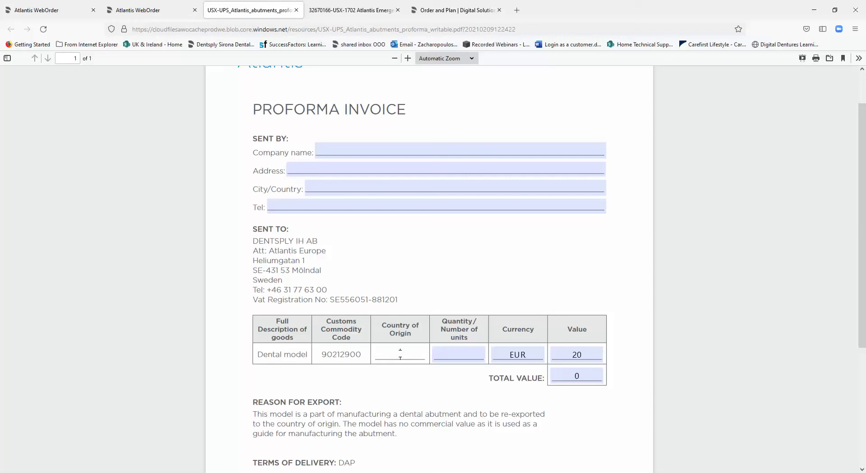
text(GB)
click(458, 354)
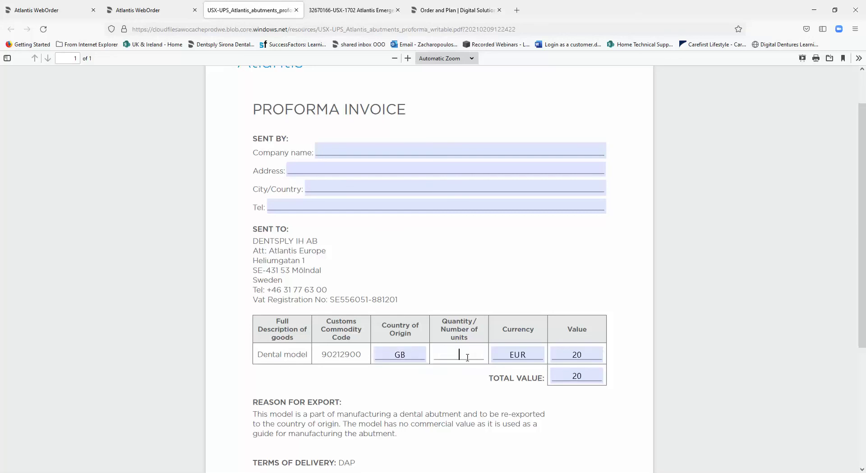
text(2)
key(Tab)
key(Tab)
click(585, 394)
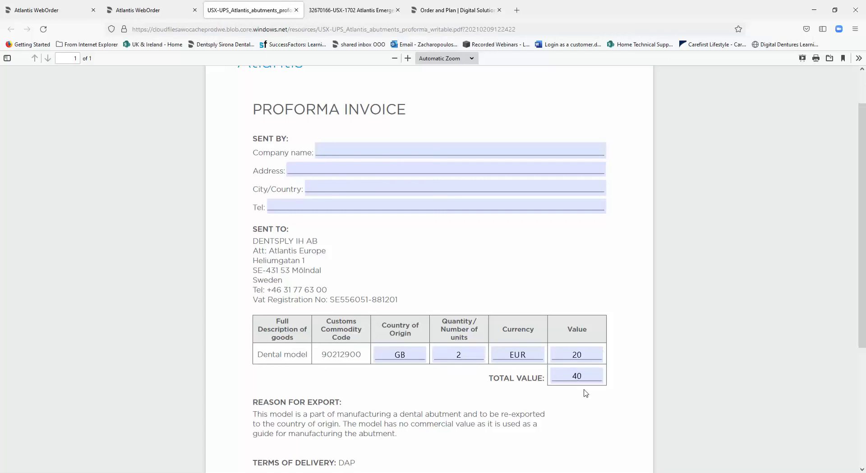
scroll(586, 394, down, 2)
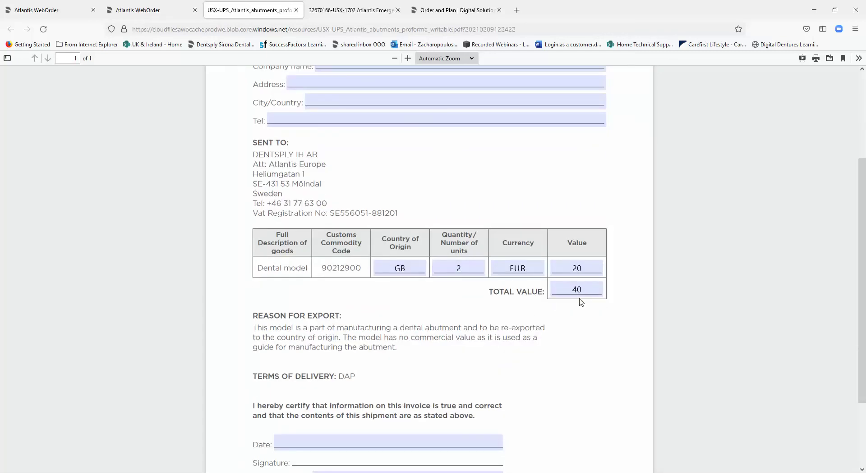
scroll(533, 345, down, 2)
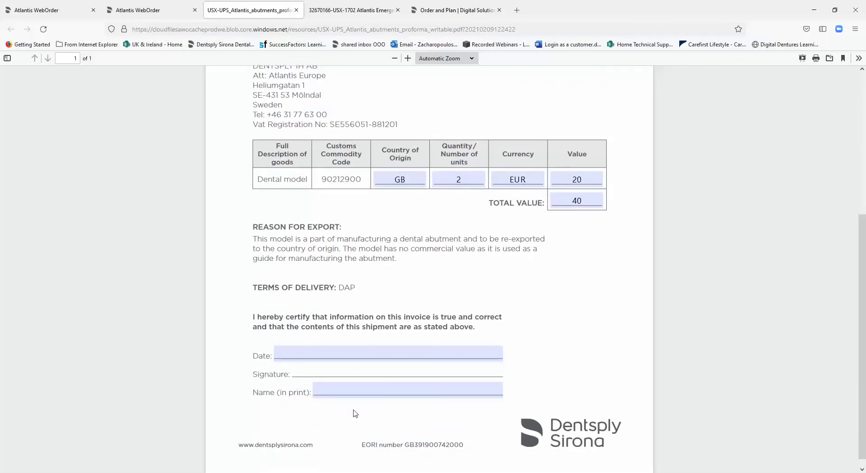
scroll(353, 412, up, 5)
scroll(355, 414, up, 1)
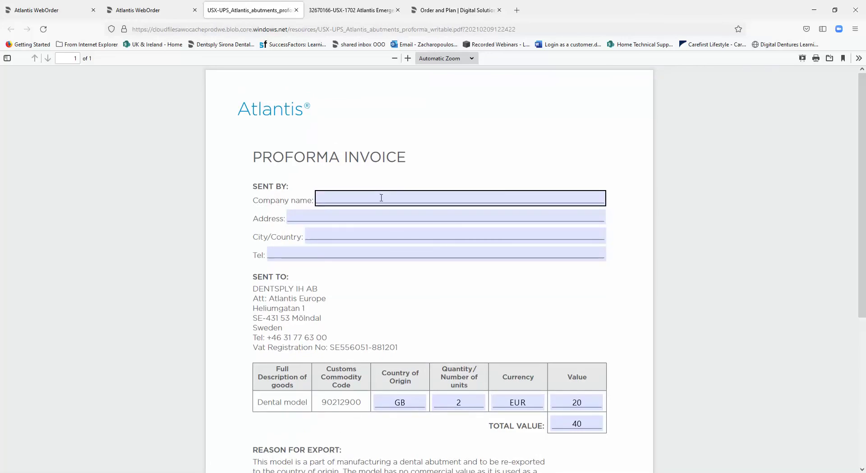
click(812, 14)
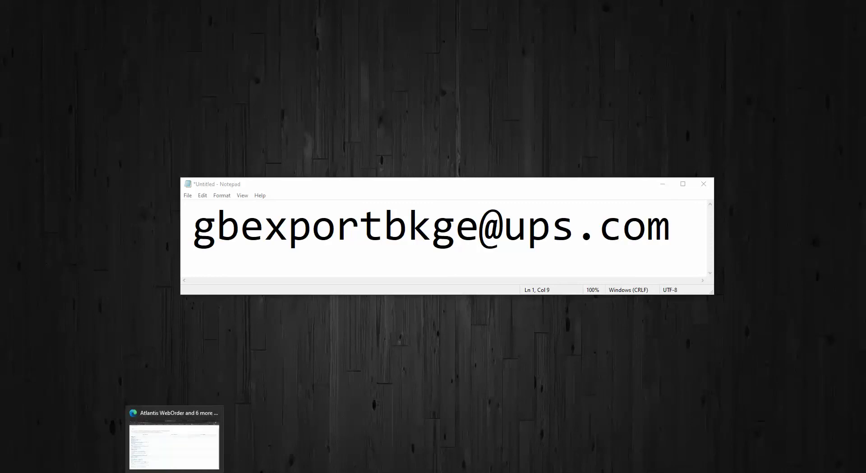
key(alt+Tab)
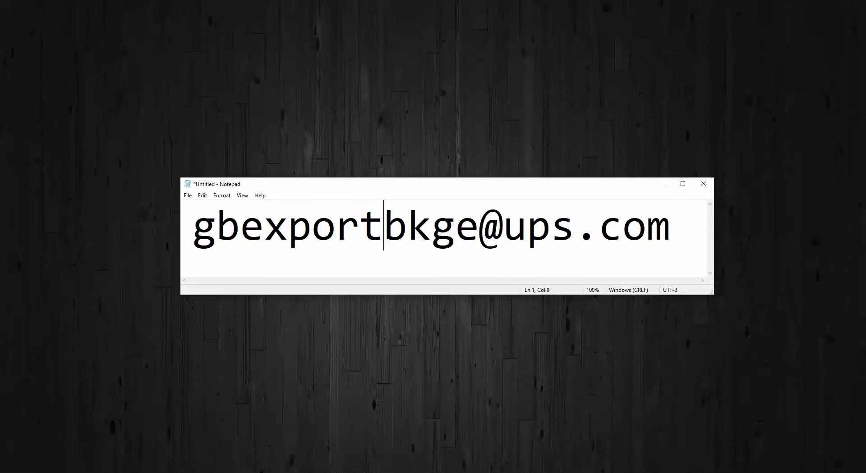
Return to the order's UPS pickup page, request a UPS shipping label, and continue to Bill & Ship
key(alt+Tab)
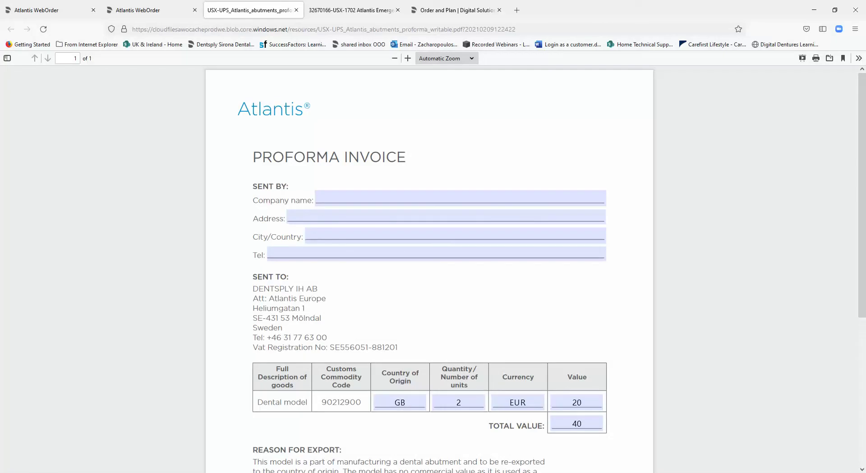
click(141, 10)
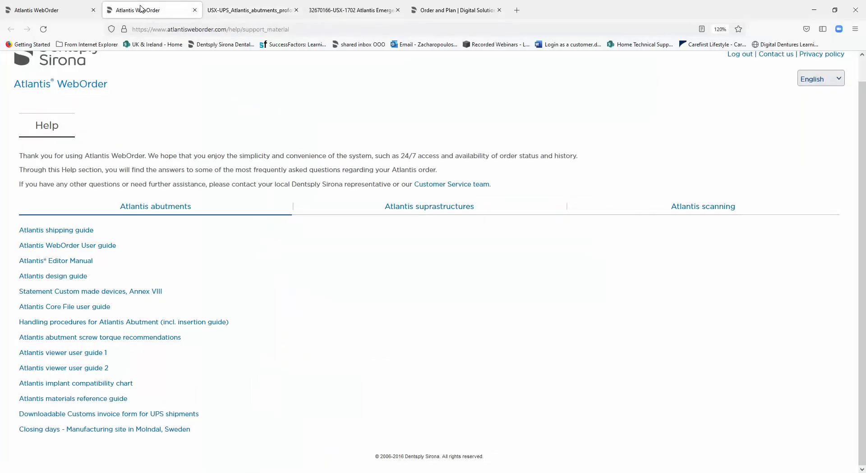
click(80, 12)
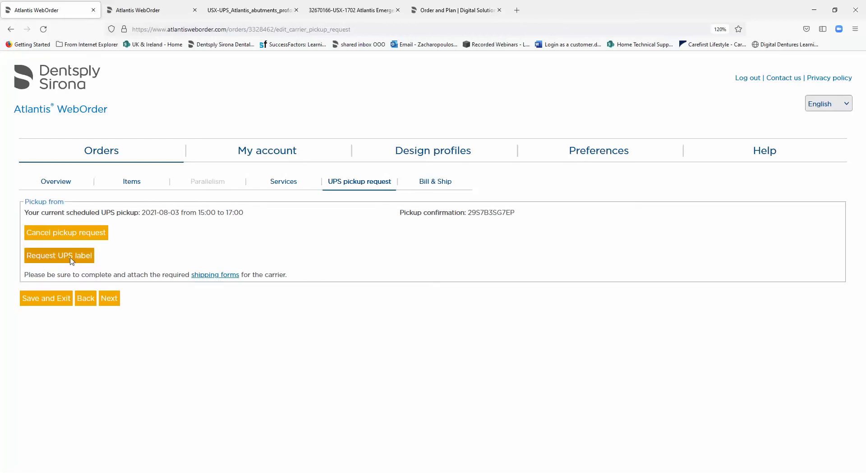
click(71, 260)
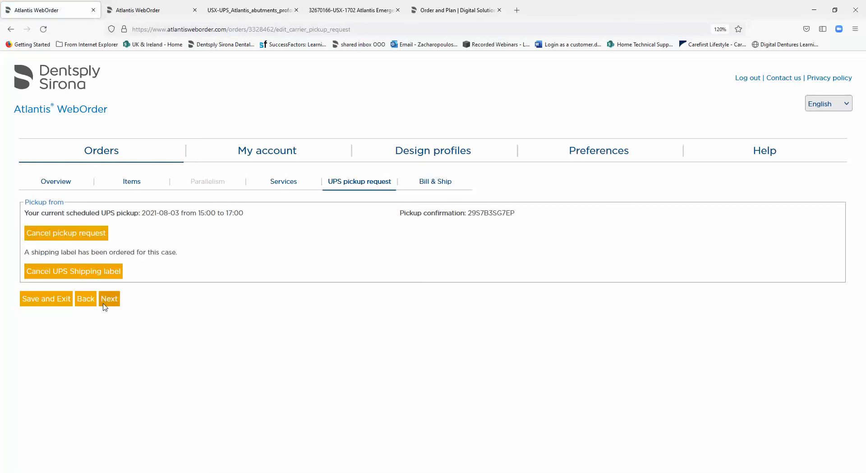
click(112, 305)
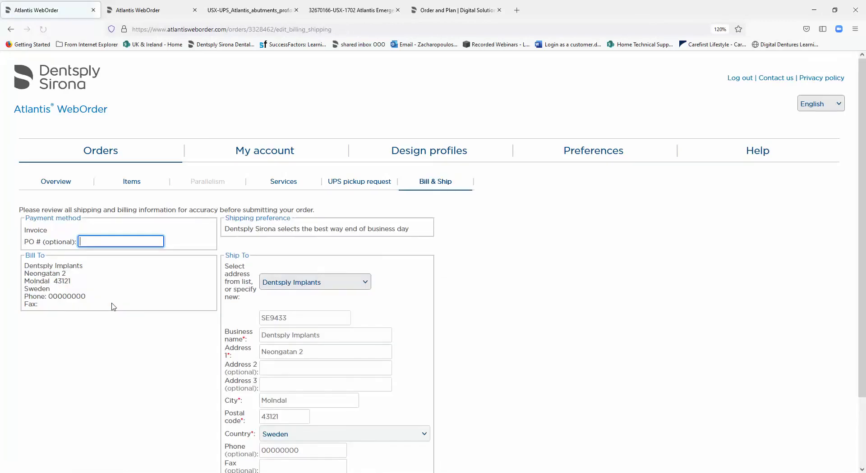
Confirm patient consent to share personal data and submit the abutment order
scroll(135, 297, down, 3)
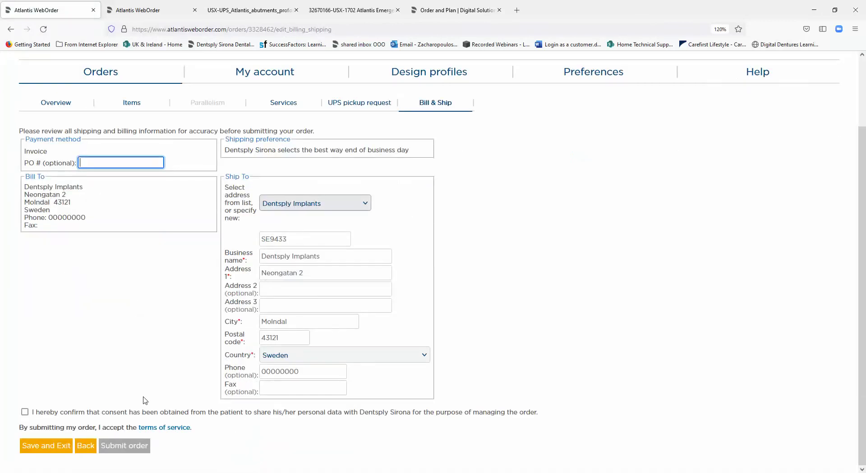
click(25, 412)
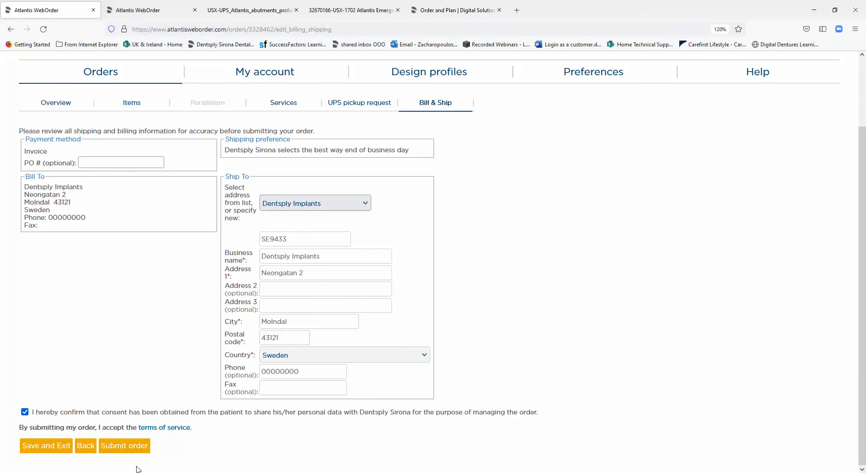
click(134, 451)
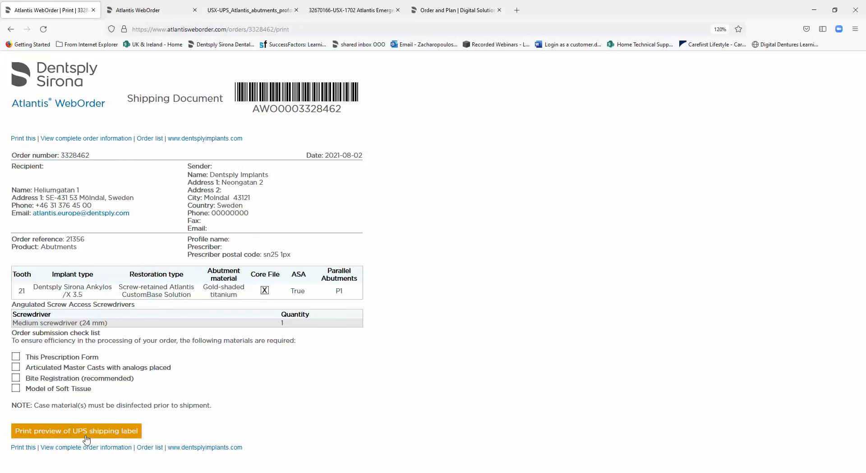
Open the print preview of the submitted order's UPS shipping label
click(102, 431)
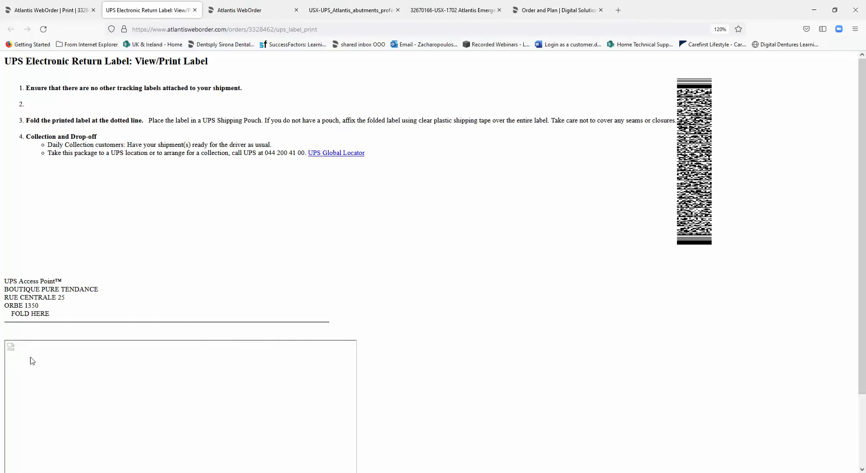
Reload the UPS Electronic Return Label page so the 1 kg UPS Saver label and barcode render
scroll(97, 367, down, 3)
scroll(91, 334, up, 3)
click(43, 29)
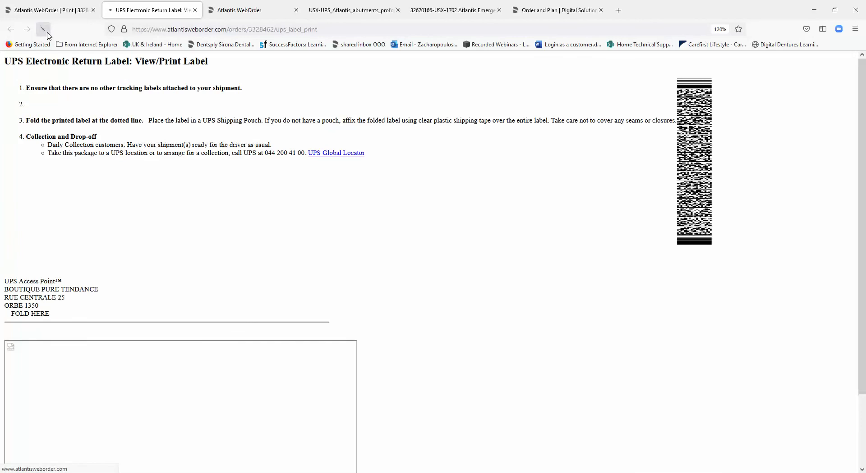
scroll(211, 399, down, 3)
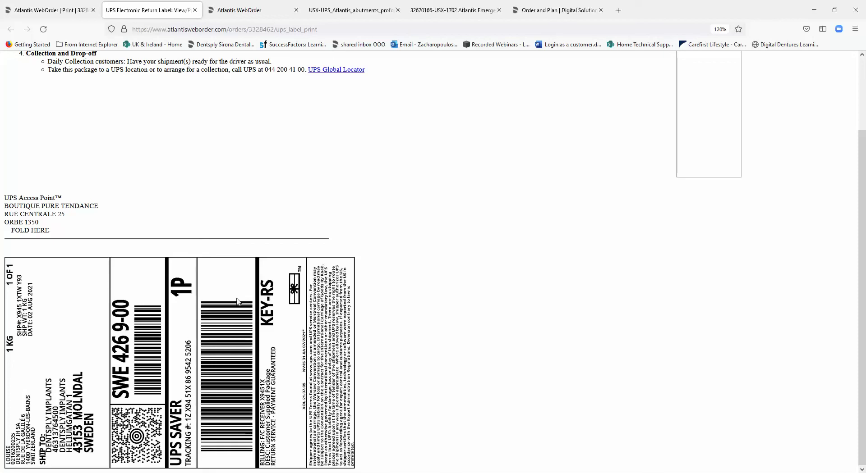
scroll(344, 203, up, 3)
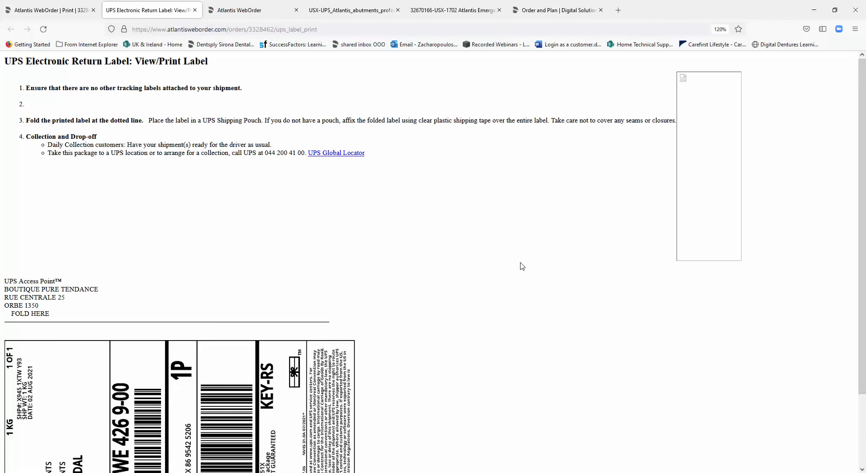
scroll(503, 293, down, 3)
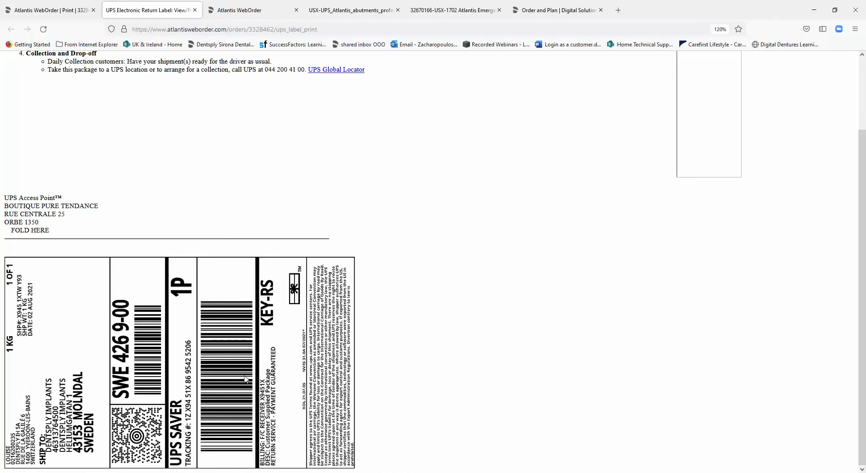
scroll(334, 339, up, 3)
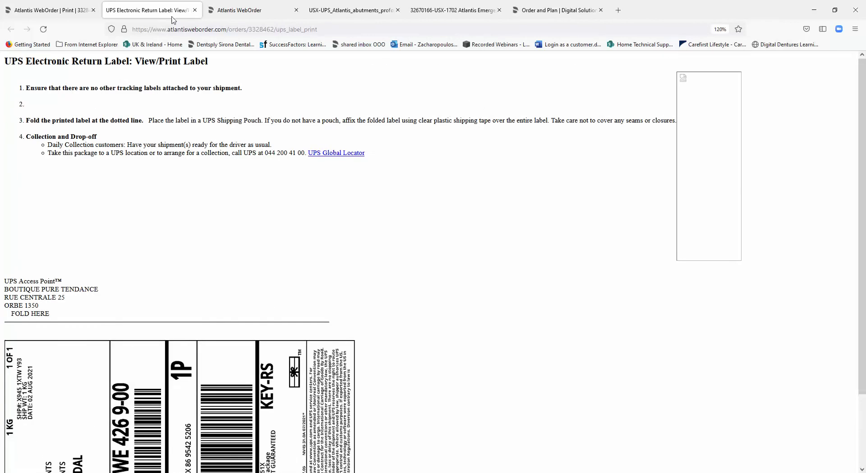
Switch back to the 'Atlantis WebOrder | Print' tab with the order's Shipping Document
click(225, 13)
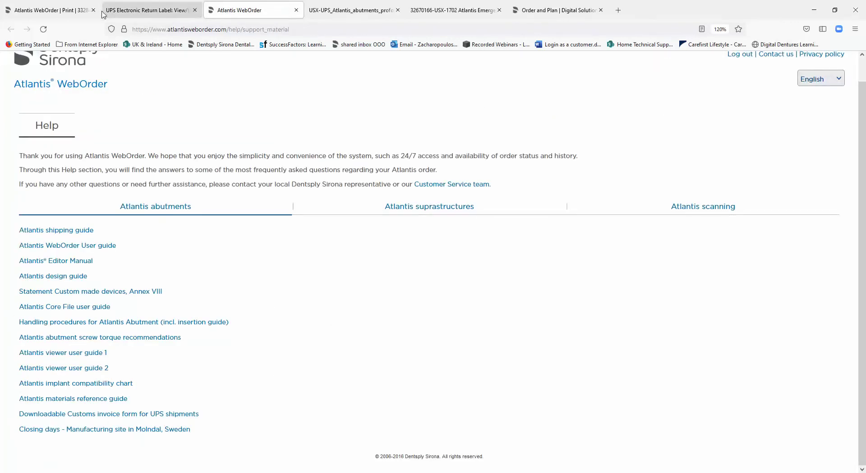
click(70, 13)
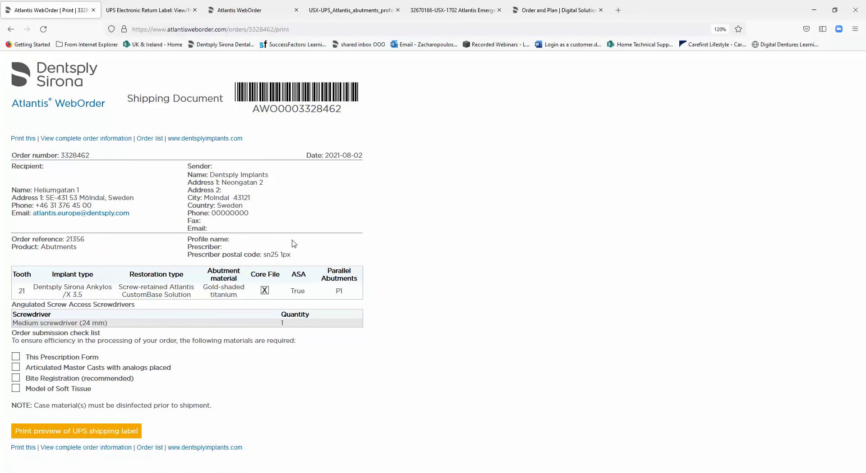